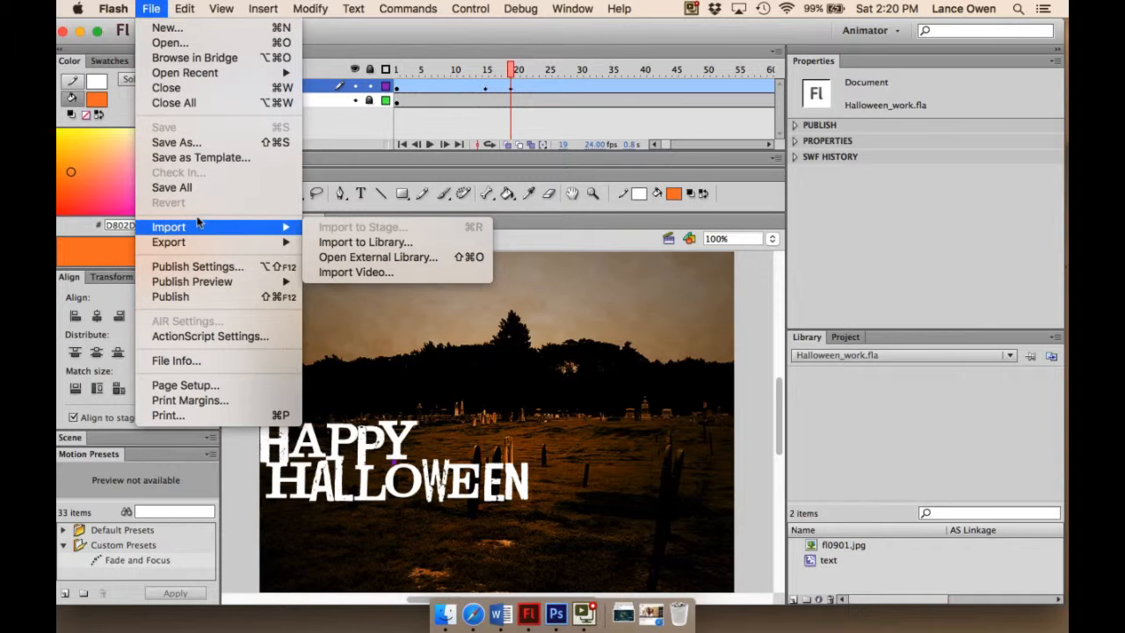
Start importing fl0903.psd to the library and exclude its sky_bg layer.
click(381, 242)
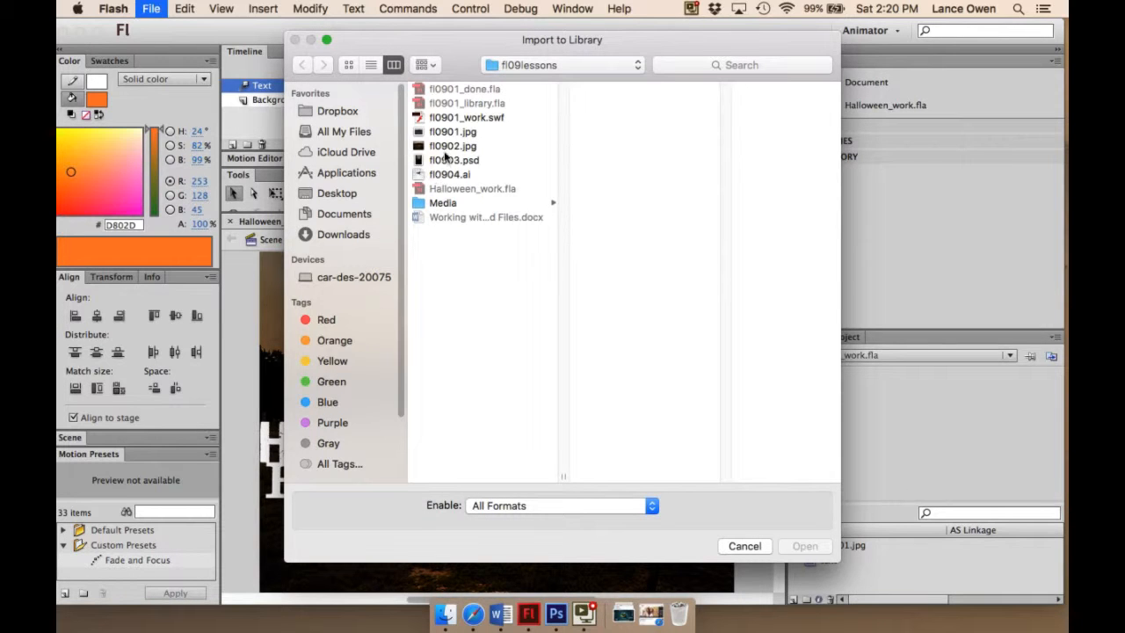
click(449, 163)
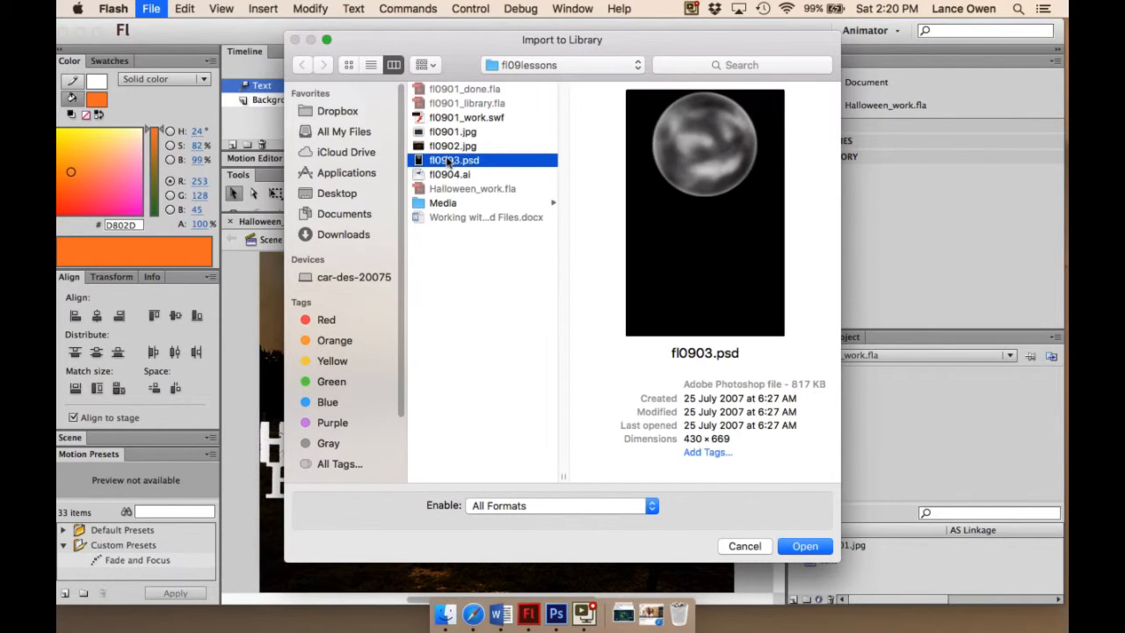
click(805, 546)
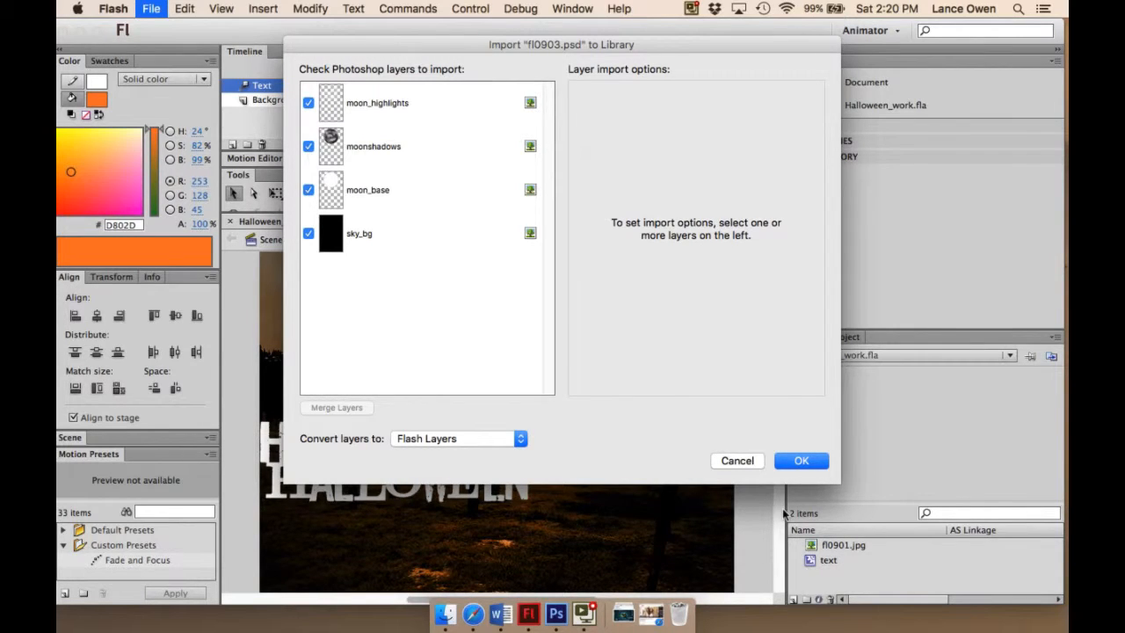
click(311, 236)
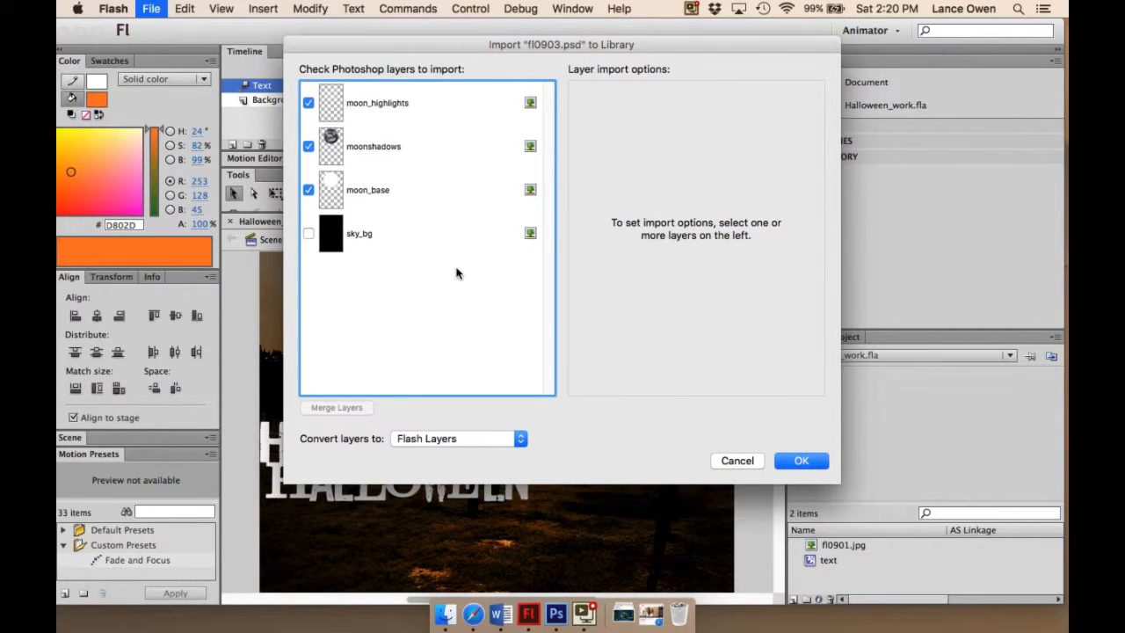
Merge the moon_highlights, moonshadows and moon_base layers into one bitmap in the import options.
click(377, 104)
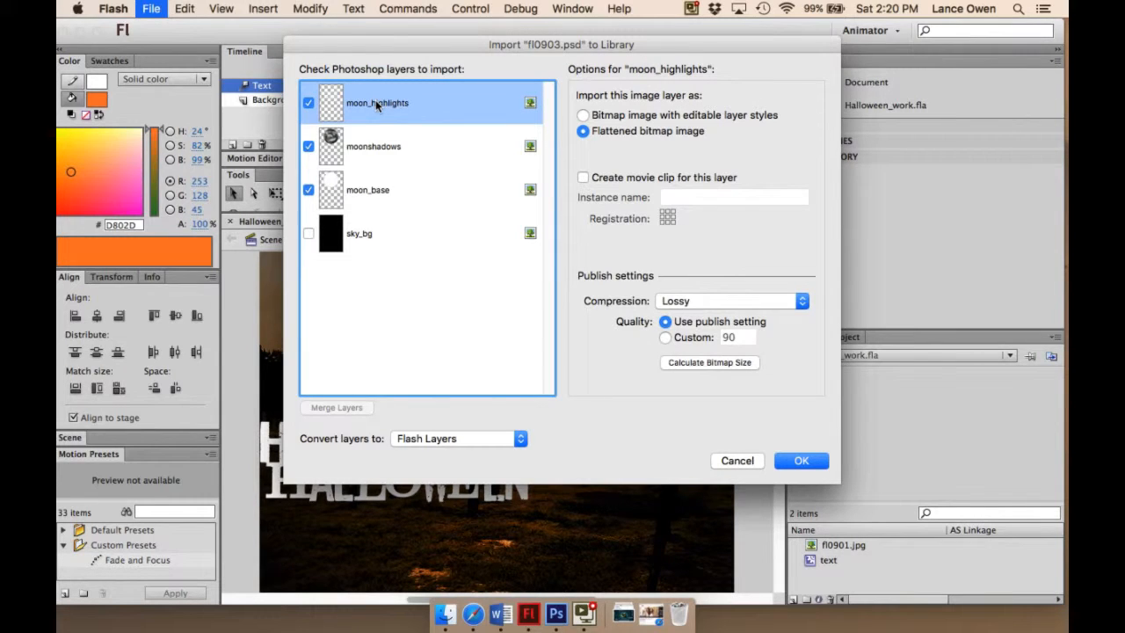
shift+click(367, 189)
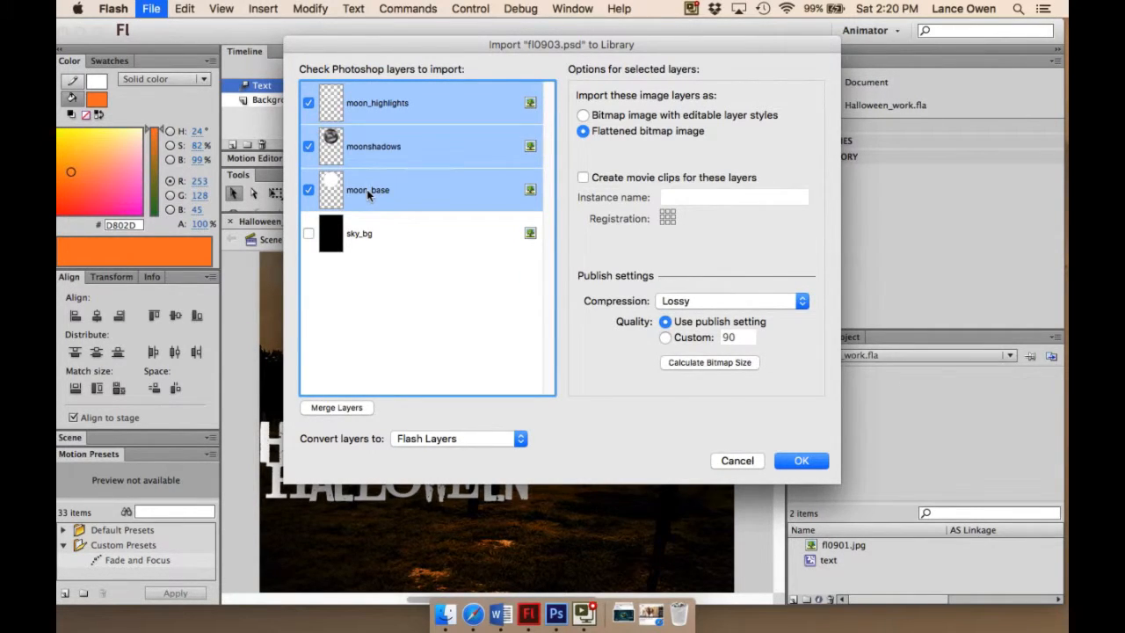
click(338, 407)
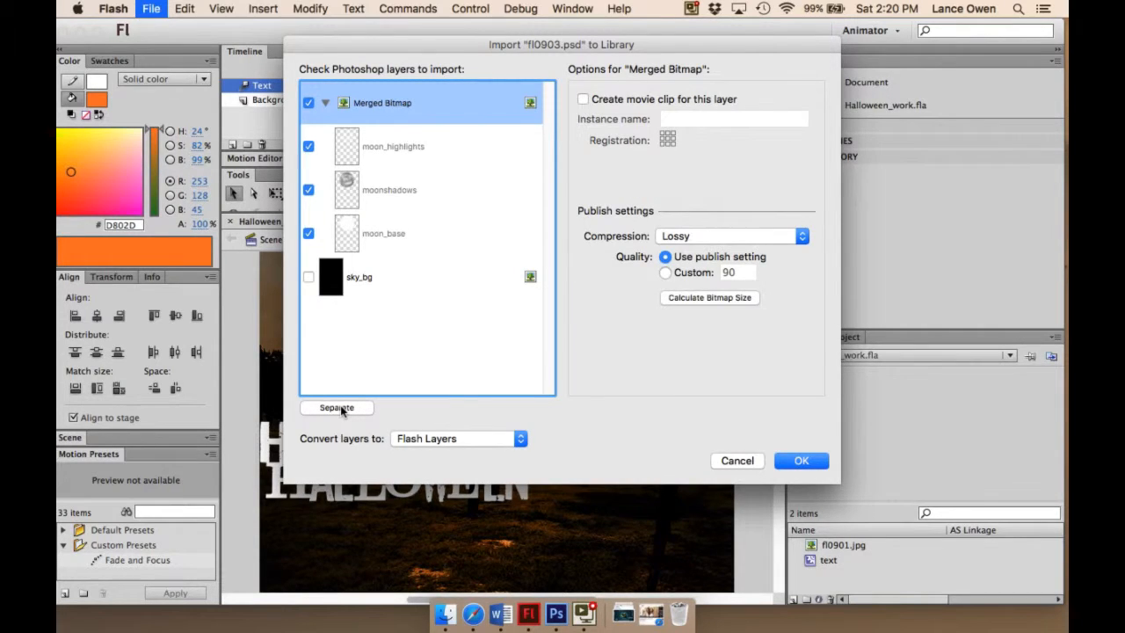
Make the merged bitmap a movie clip with instance name Moon and centre registration, and complete the import.
click(584, 100)
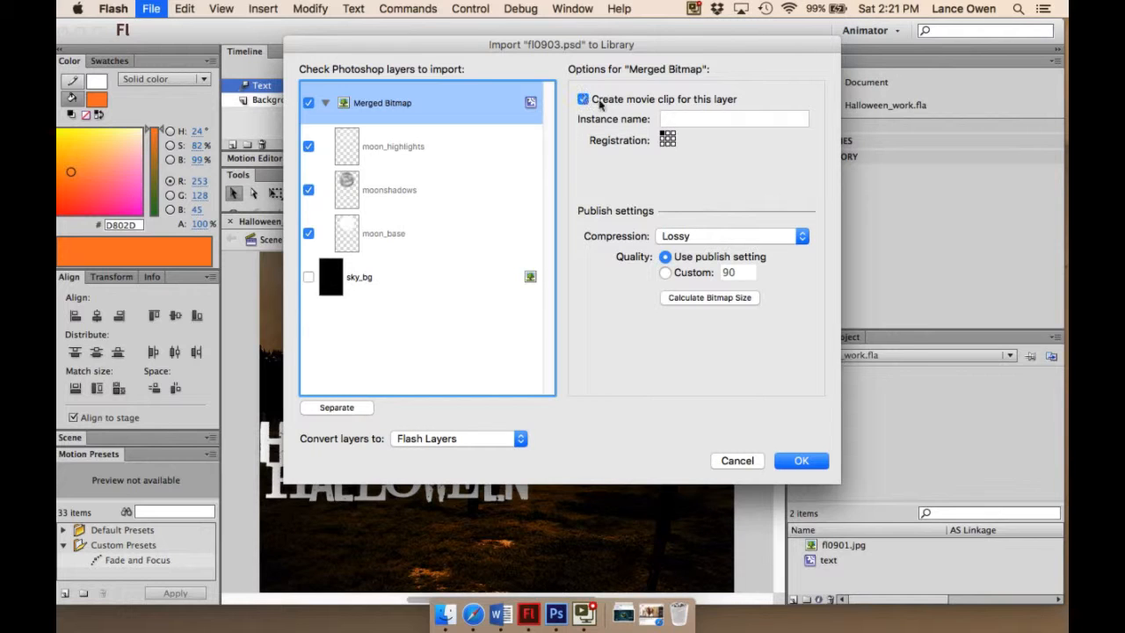
click(667, 119)
text(Moon)
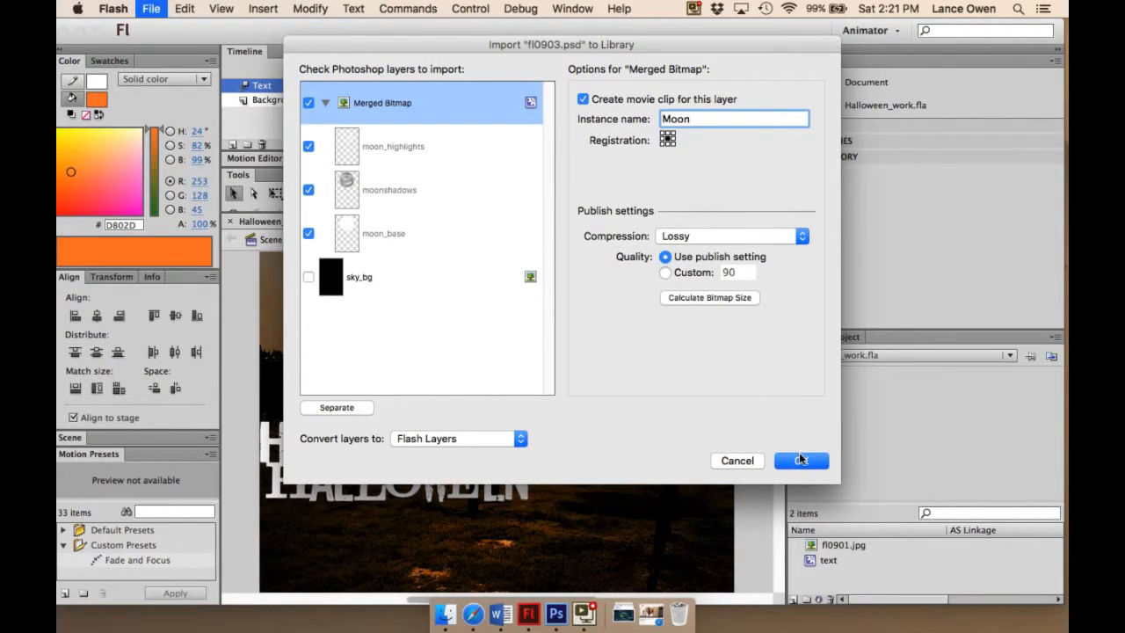
click(800, 460)
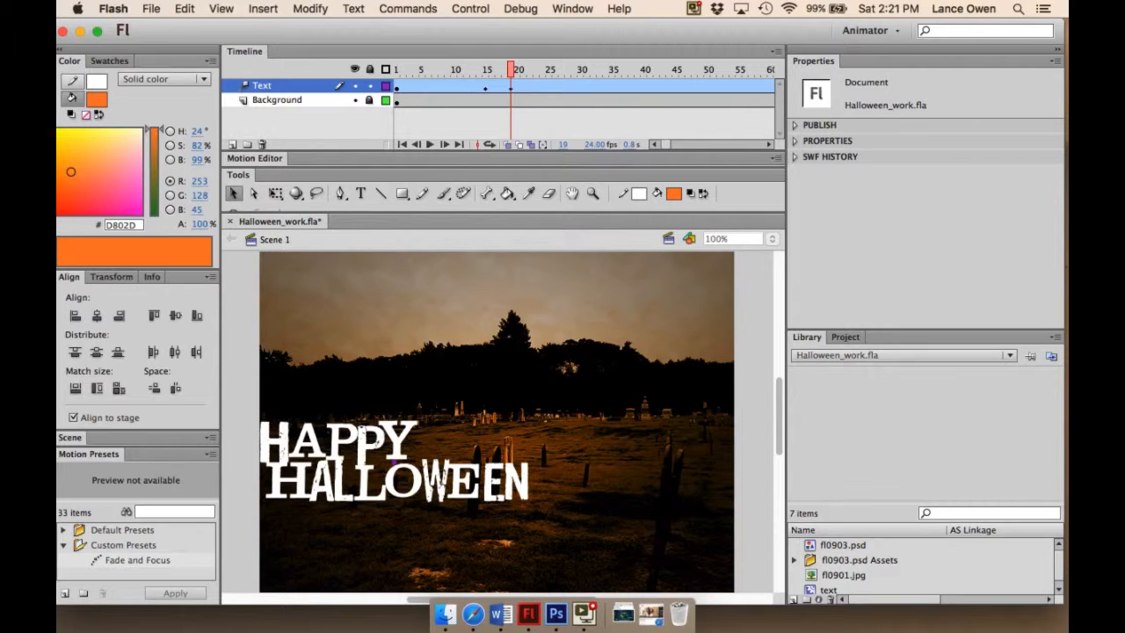
Preview the imported fl0903.psd symbol, expand the fl0903.psd Assets folder and enlarge the library area.
click(837, 546)
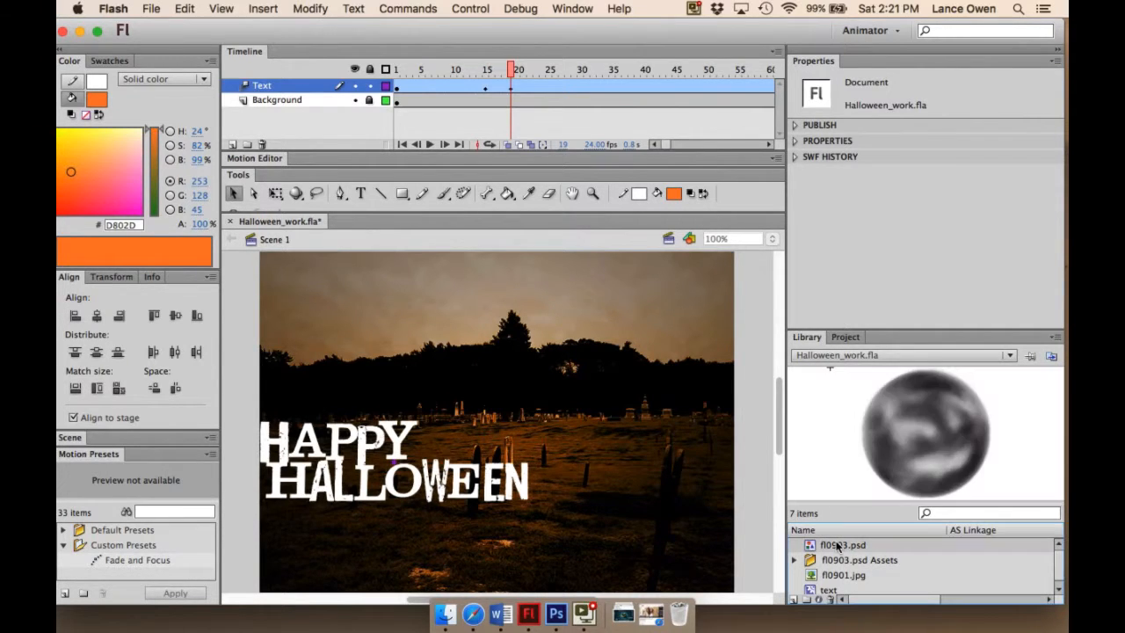
click(794, 560)
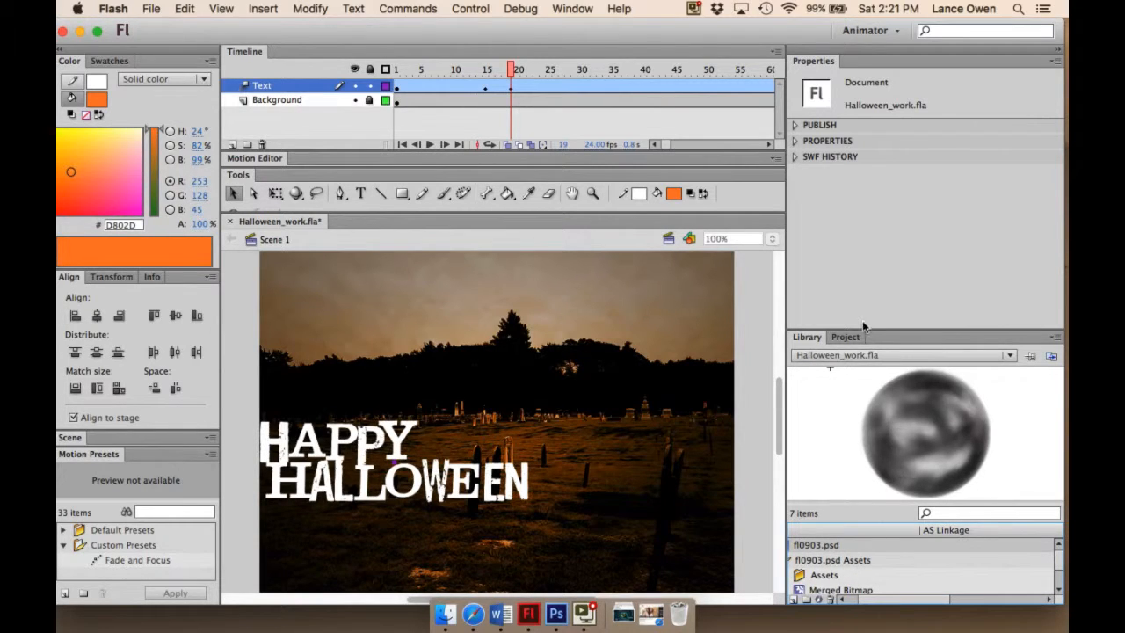
drag(862, 323, 867, 195)
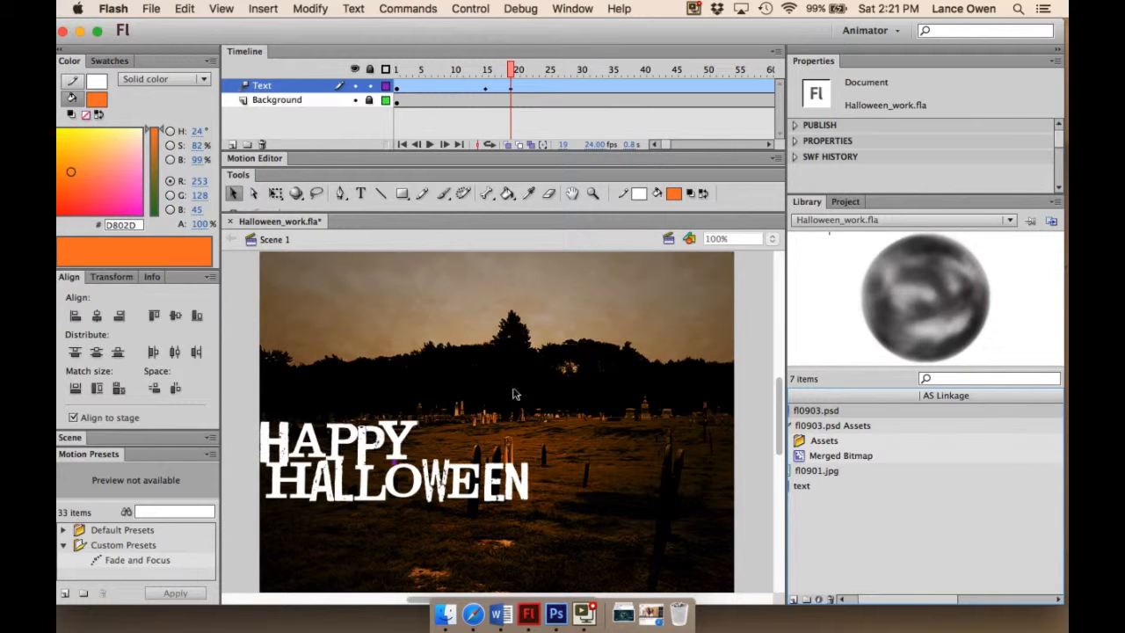
Add a new layer above the Text layer and name it Moon.
click(232, 145)
double_click(270, 85)
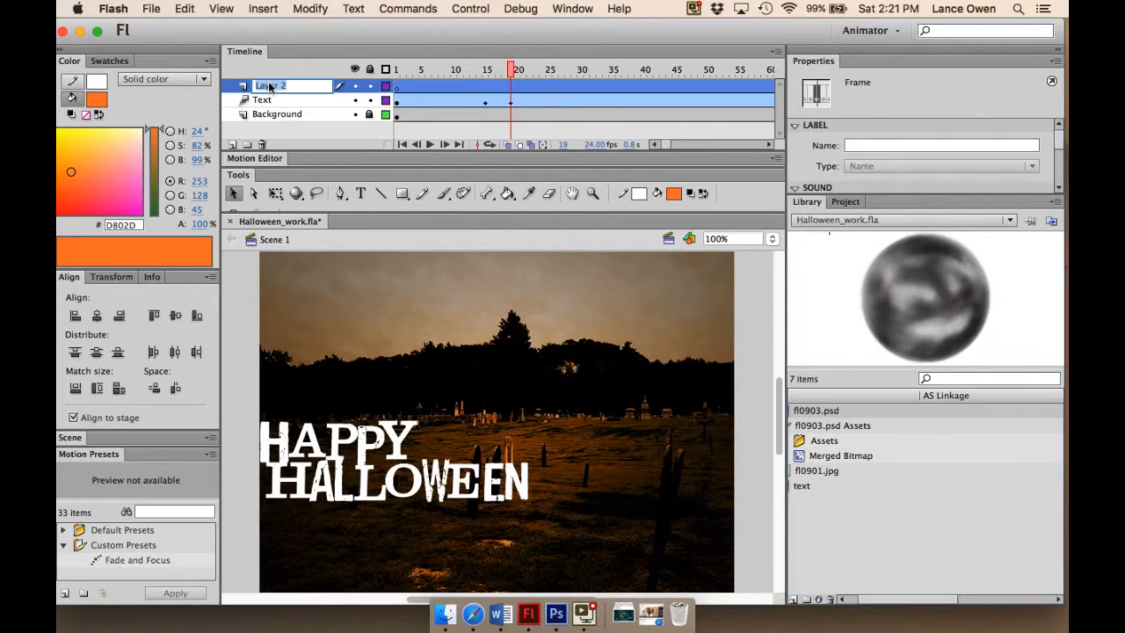
text(Moon)
Place the Merged Bitmap movie clip in frame 1 of the Moon layer at about X 375, Y 169, and name the instance Moon.
click(509, 72)
click(399, 87)
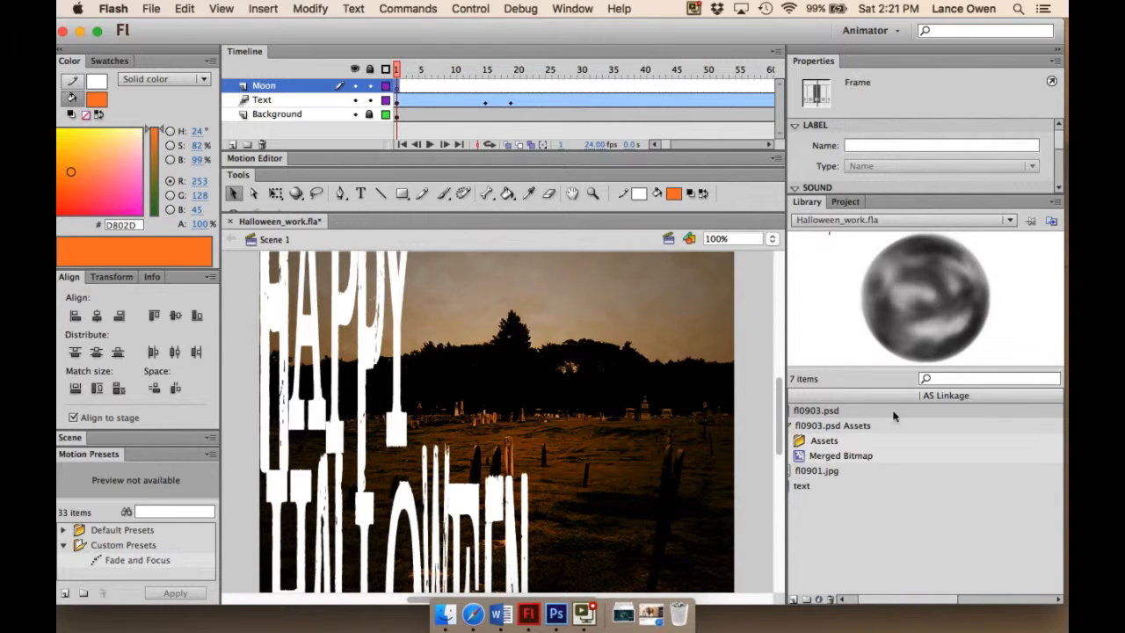
drag(798, 453, 557, 386)
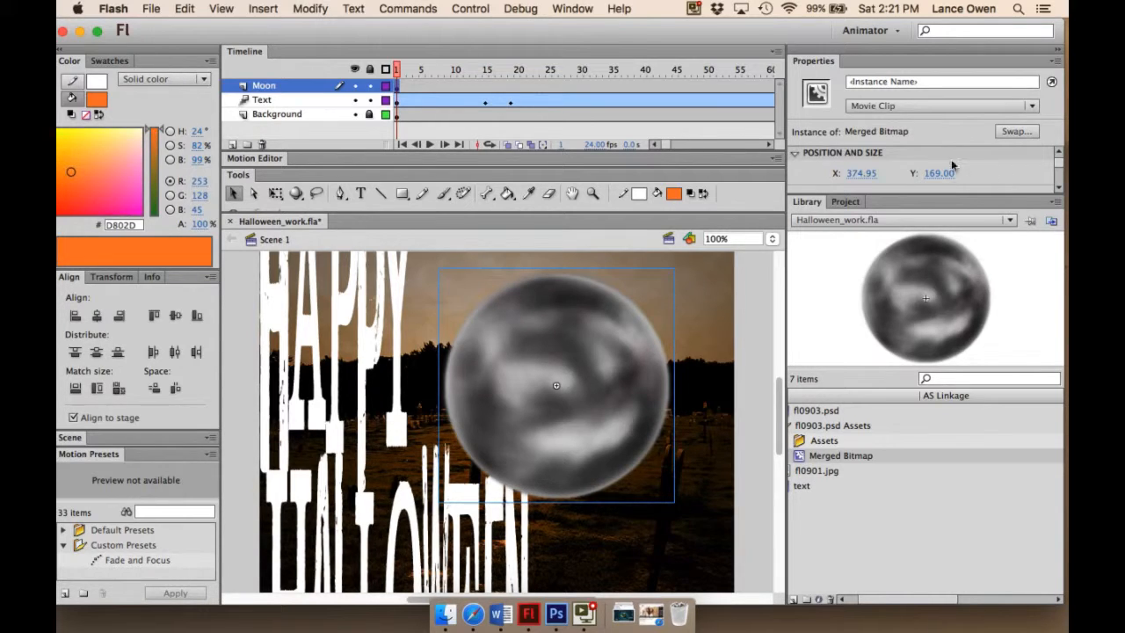
click(879, 80)
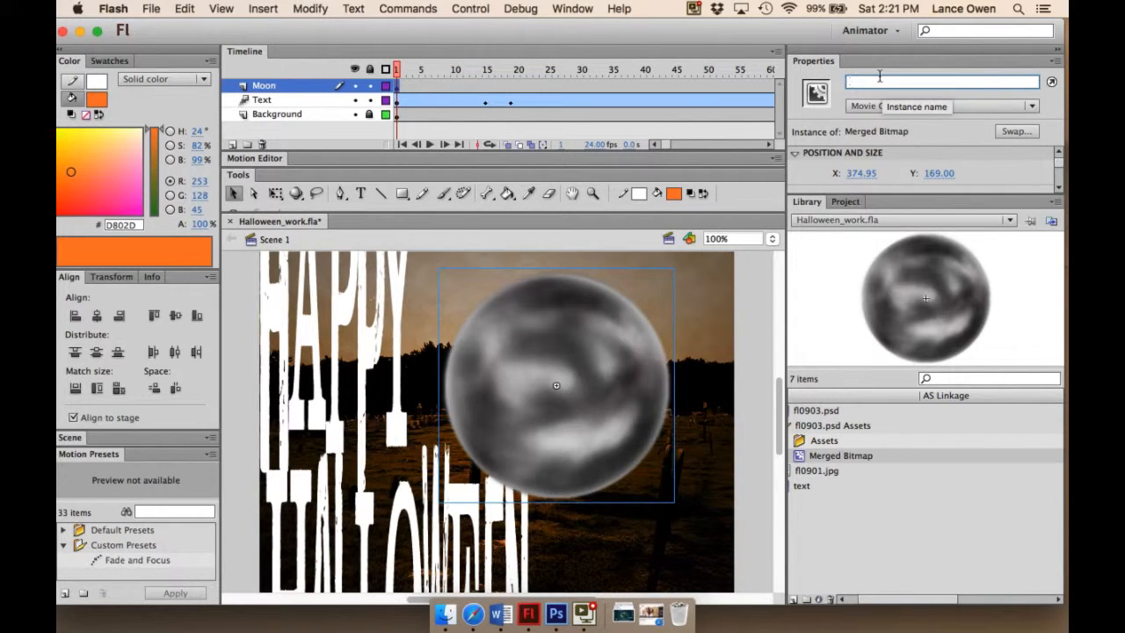
text(Moon)
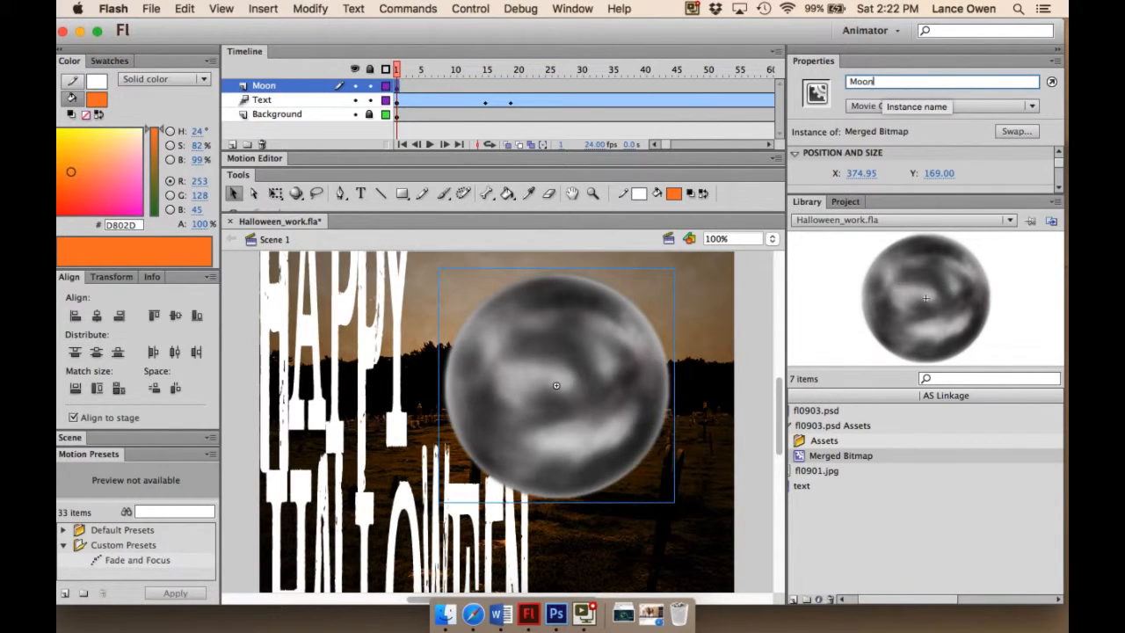
click(587, 312)
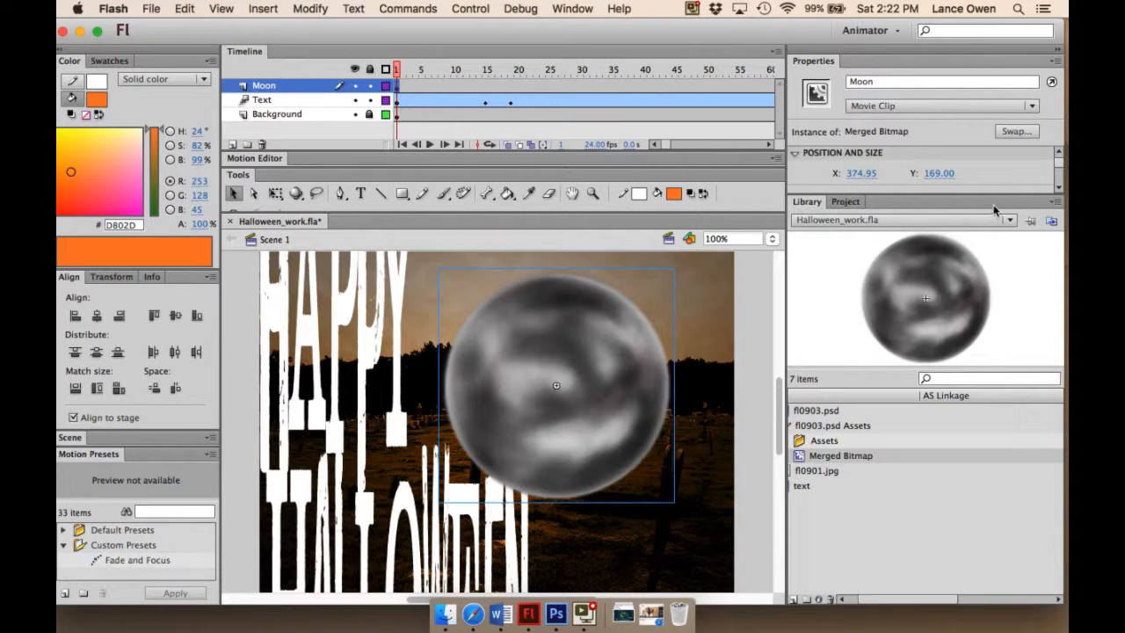
Set the moon instance's width and height to 100 each.
drag(935, 188, 932, 236)
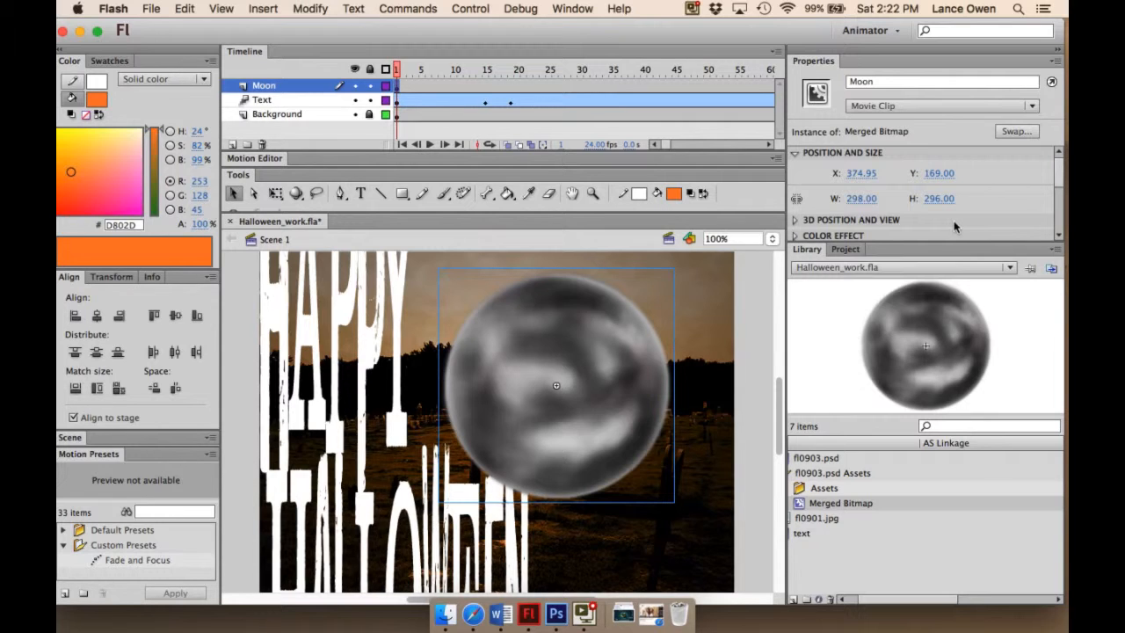
click(857, 197)
text(100)
key(Return)
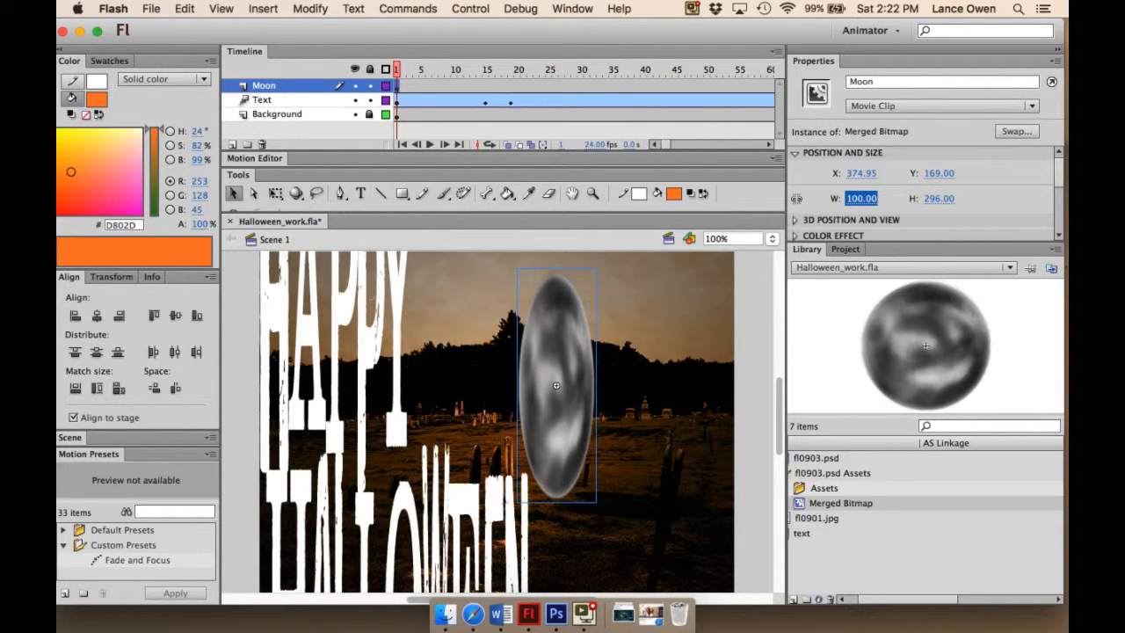
click(932, 197)
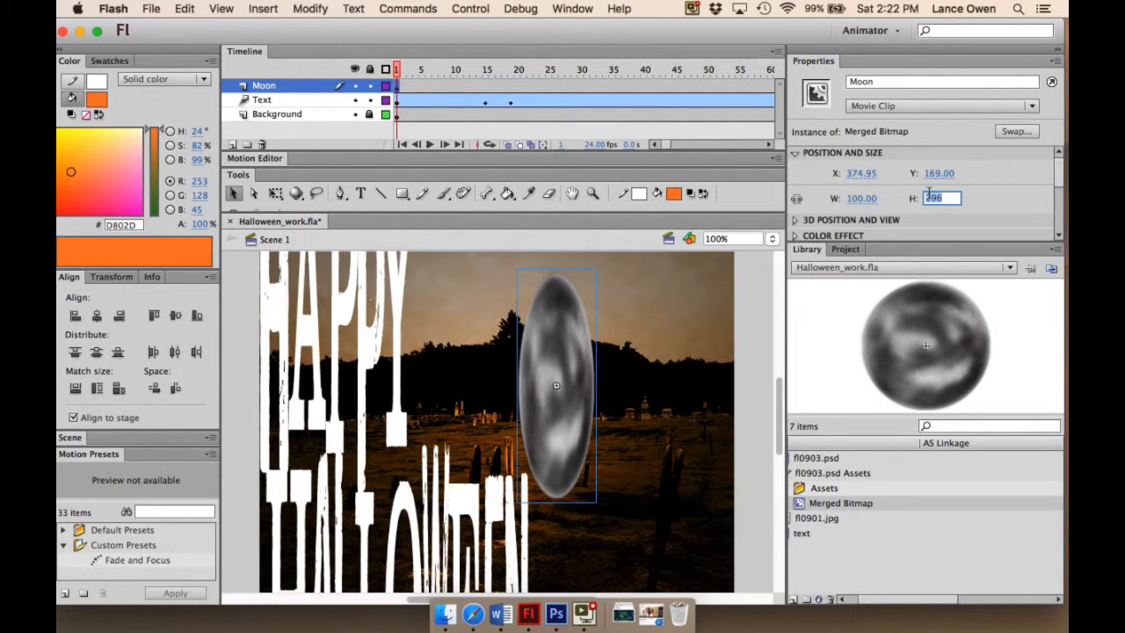
text(100)
key(Return)
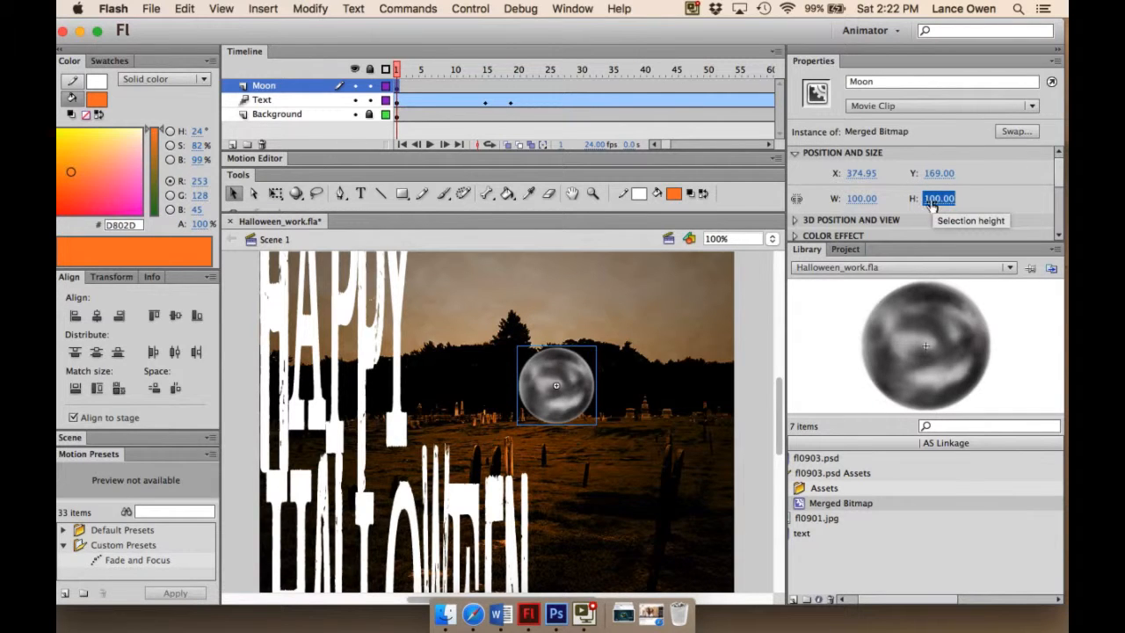
Position the moon instance at X 530 and Y 65.
click(862, 172)
text(530)
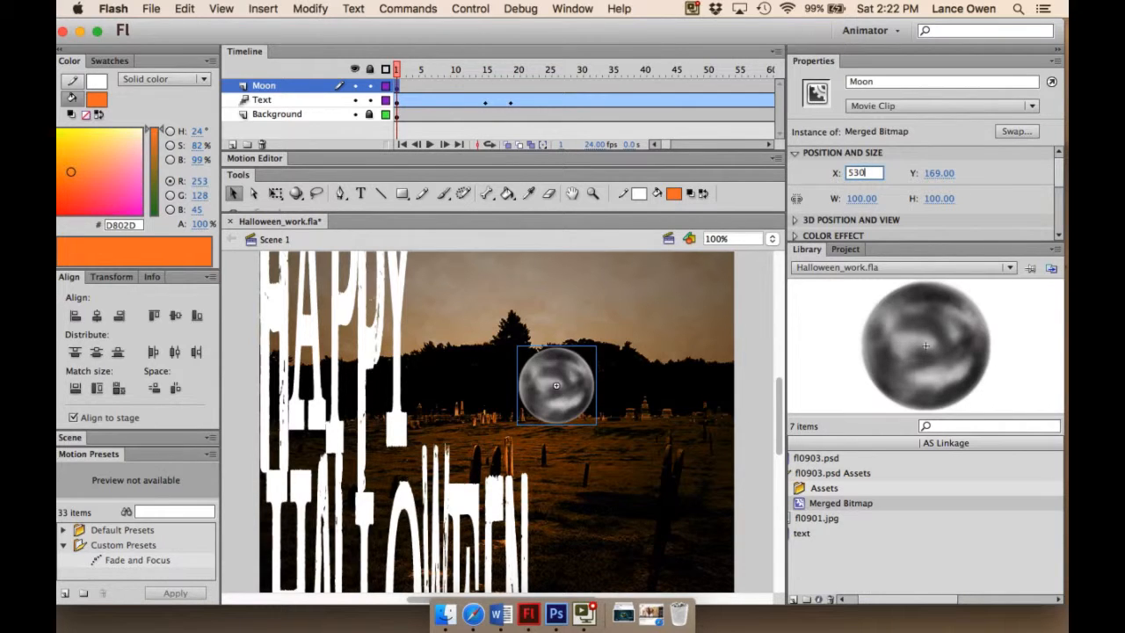
click(935, 173)
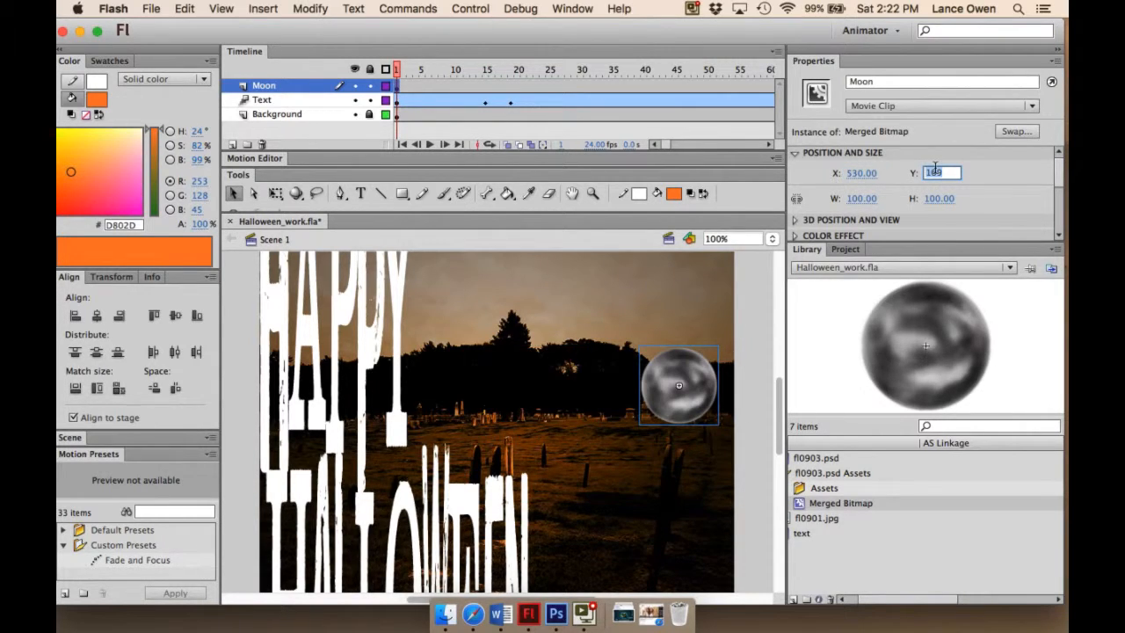
text(65)
key(Return)
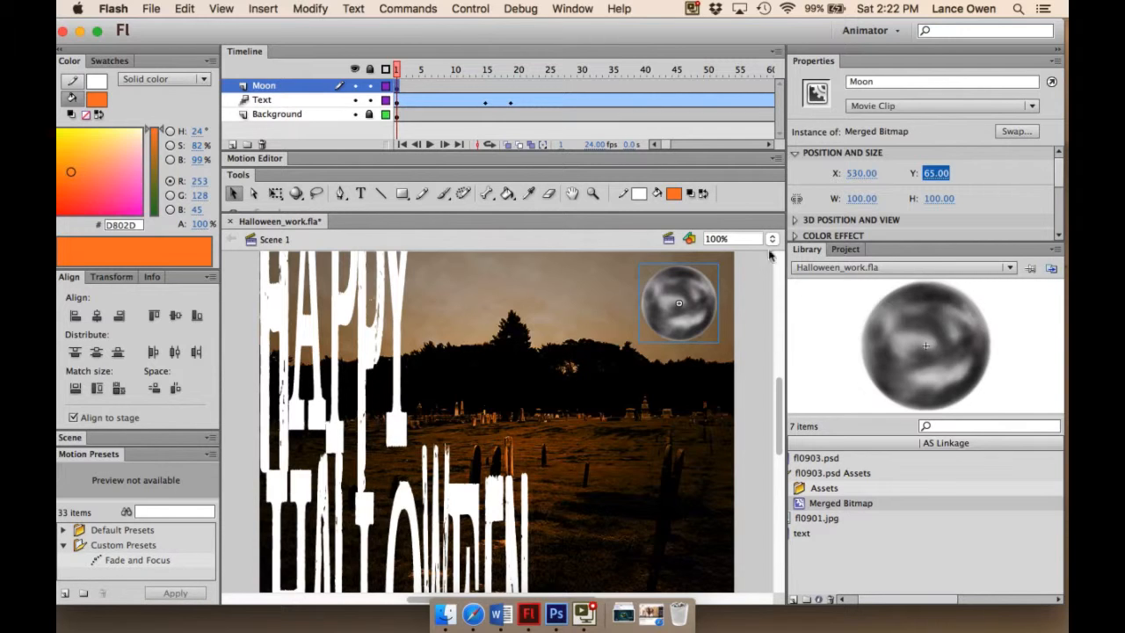
Set the moon instance's blending mode to Hard Light.
click(793, 153)
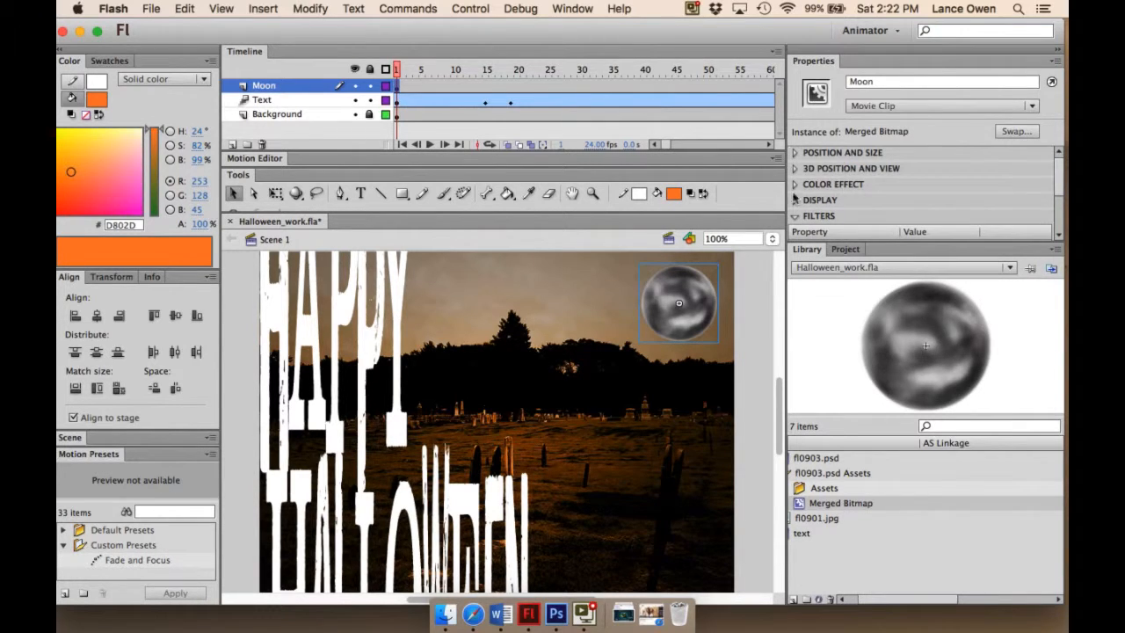
click(793, 200)
scroll(792, 203, down, 2)
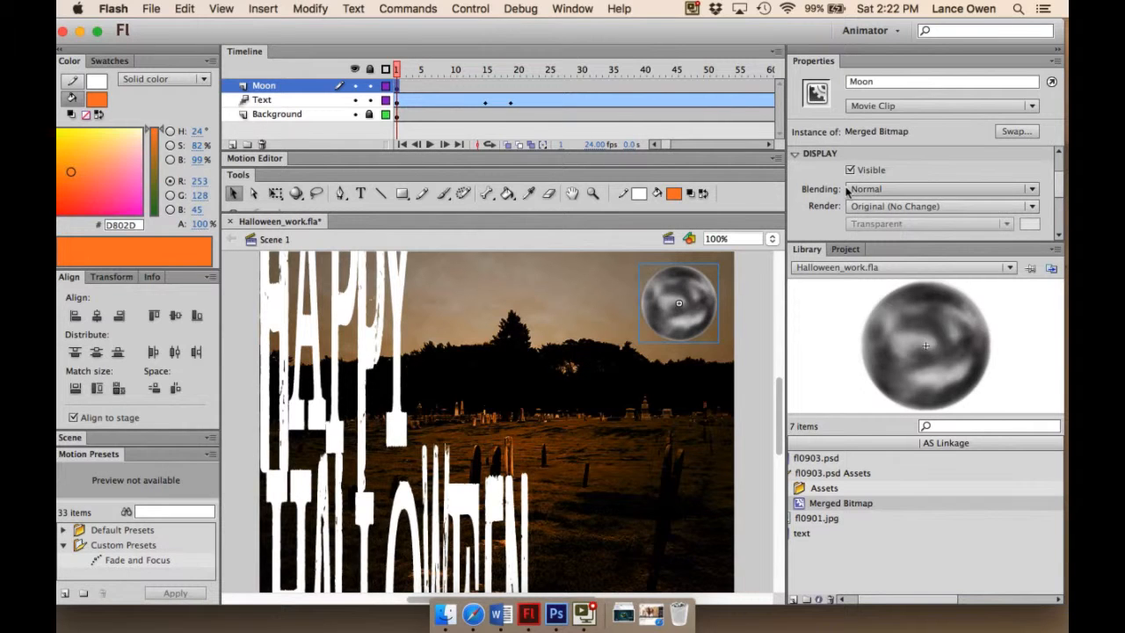
click(1032, 189)
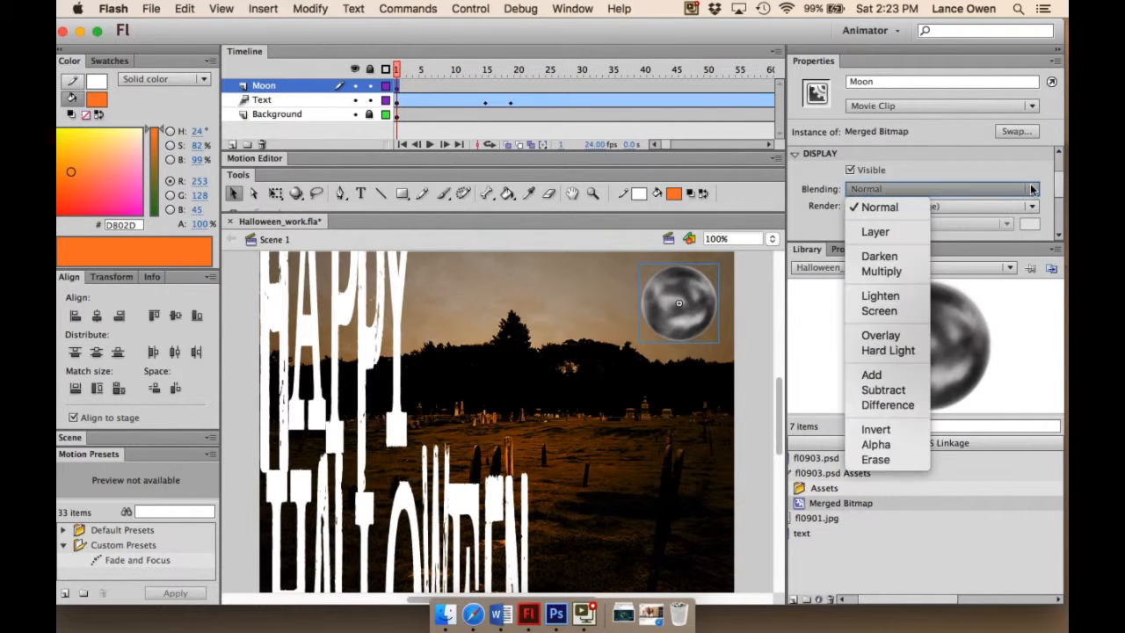
click(889, 351)
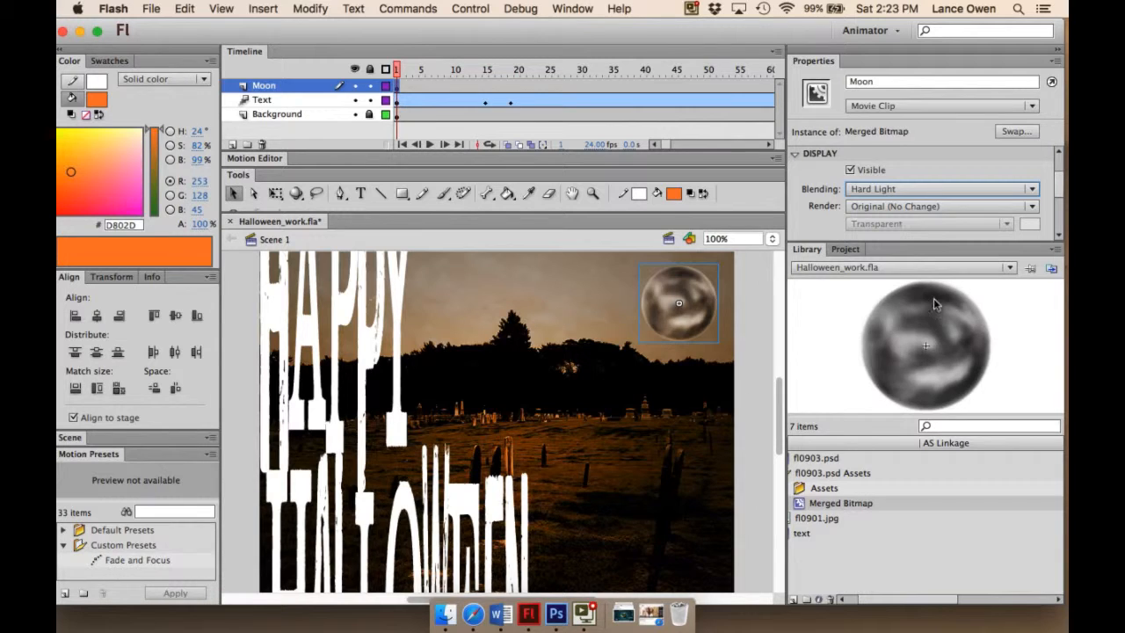
Add a Glow filter to the moon instance.
click(793, 153)
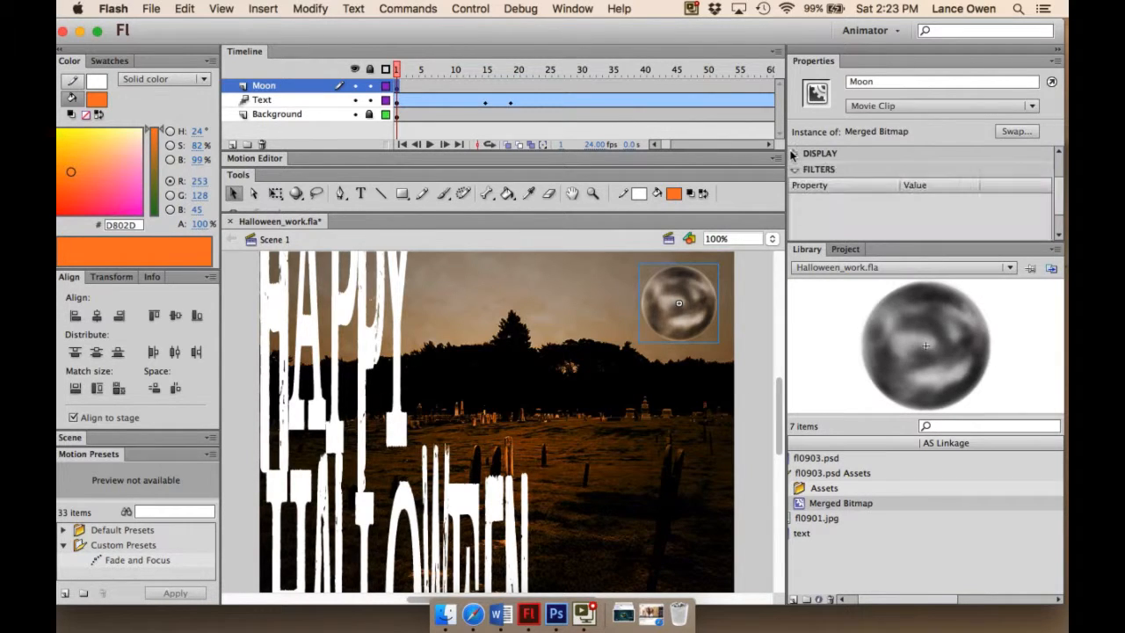
click(794, 216)
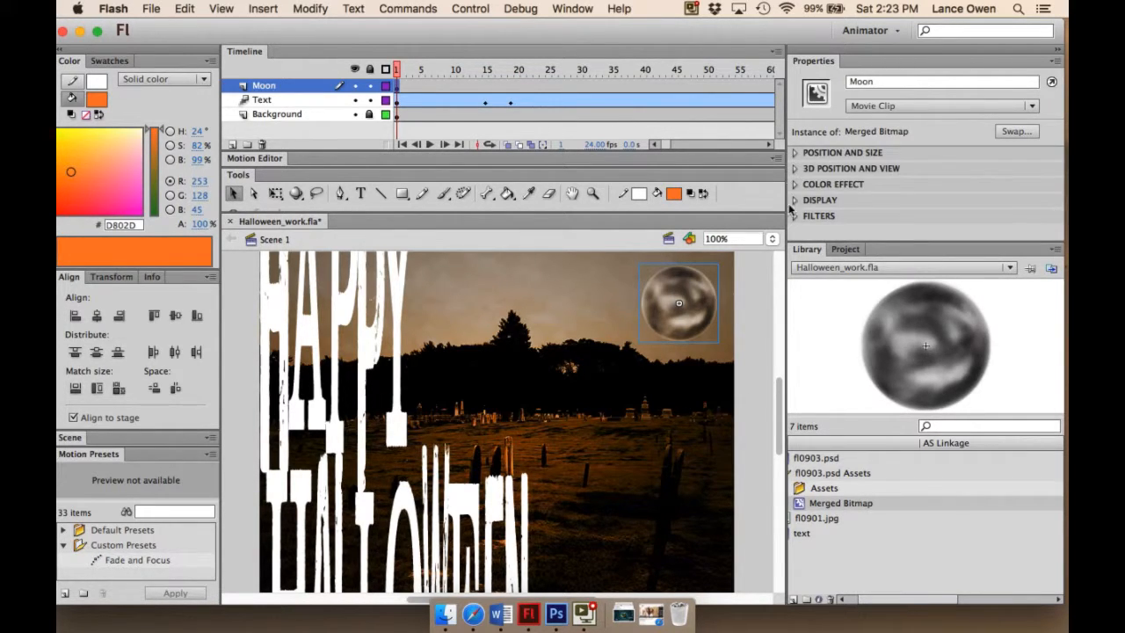
click(794, 215)
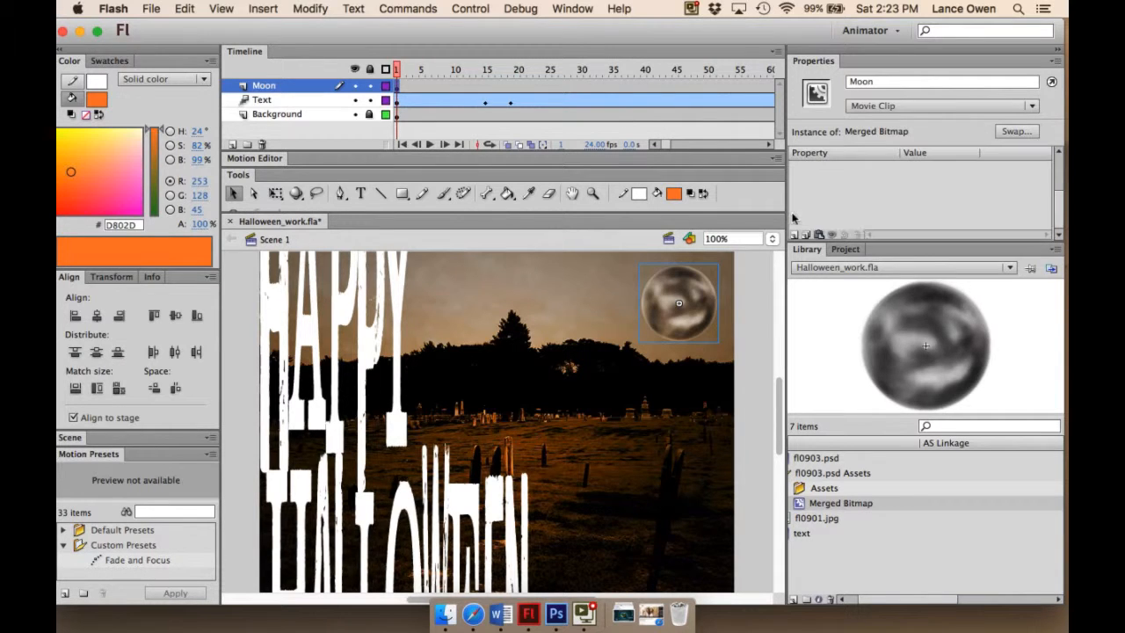
click(793, 236)
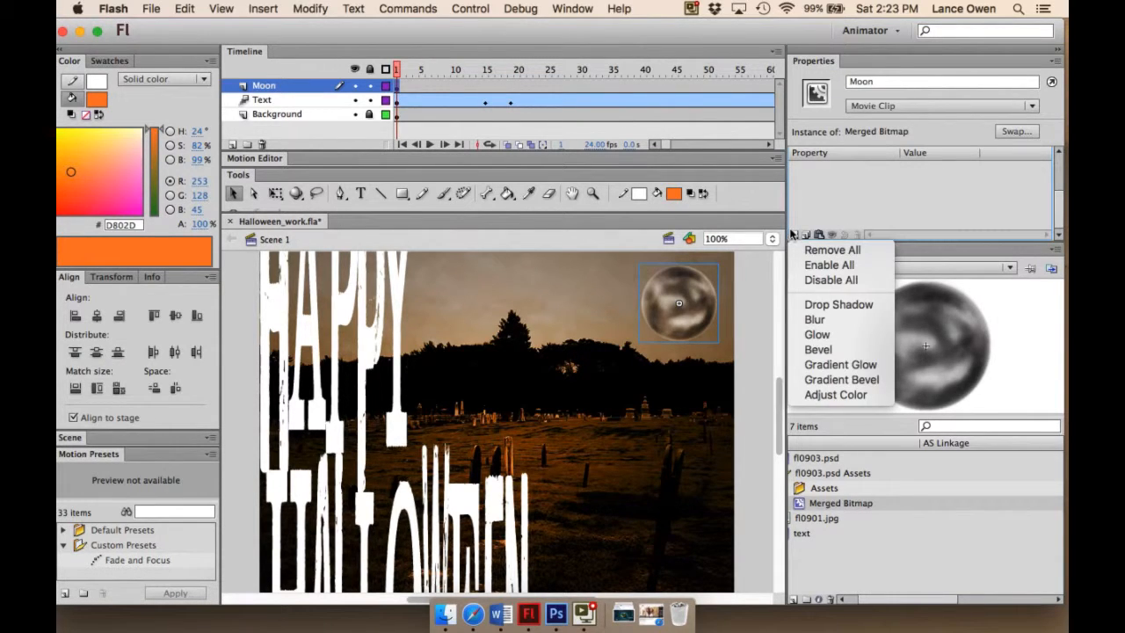
click(791, 230)
click(794, 234)
click(834, 335)
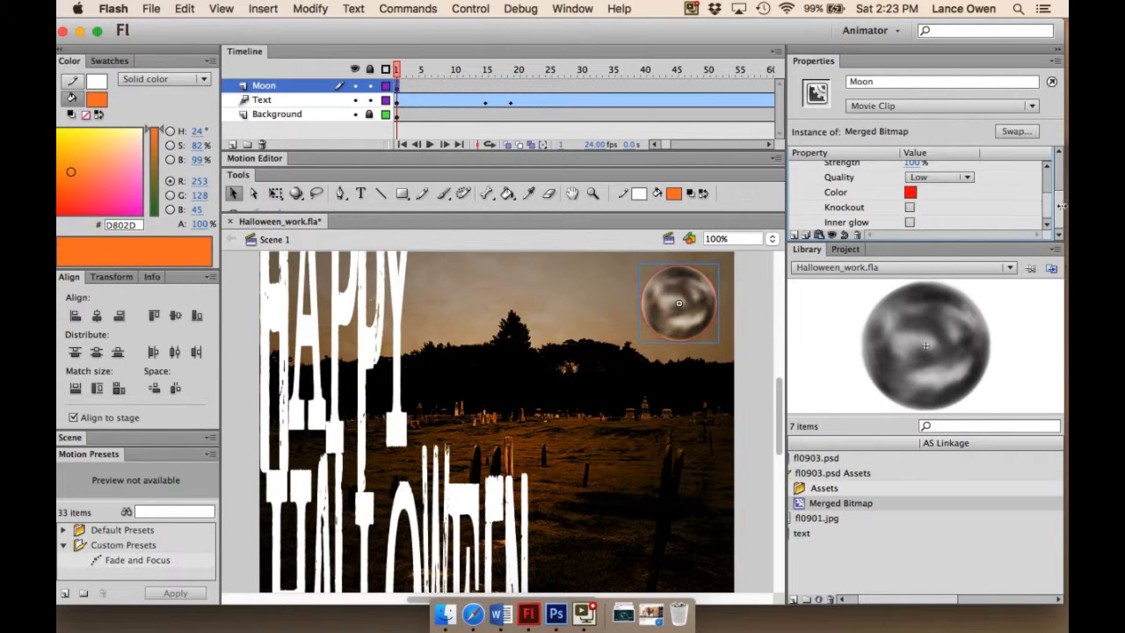
Set the moon glow's horizontal and vertical blur to 100 px.
scroll(1044, 211, up, 1)
scroll(1045, 211, up, 3)
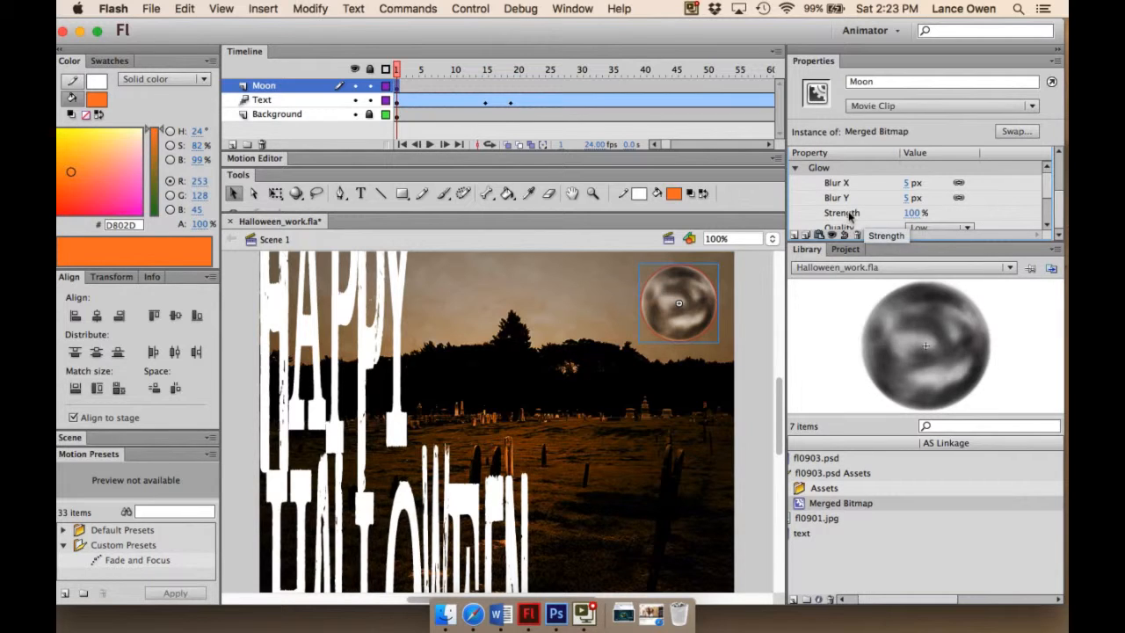
click(906, 182)
text(100)
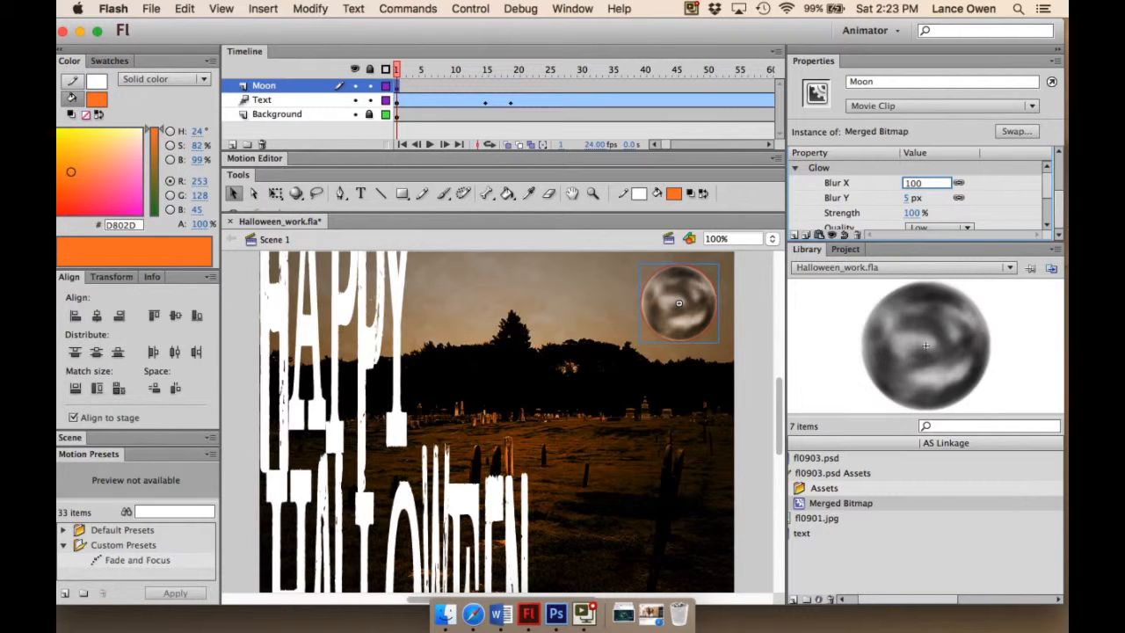
key(Return)
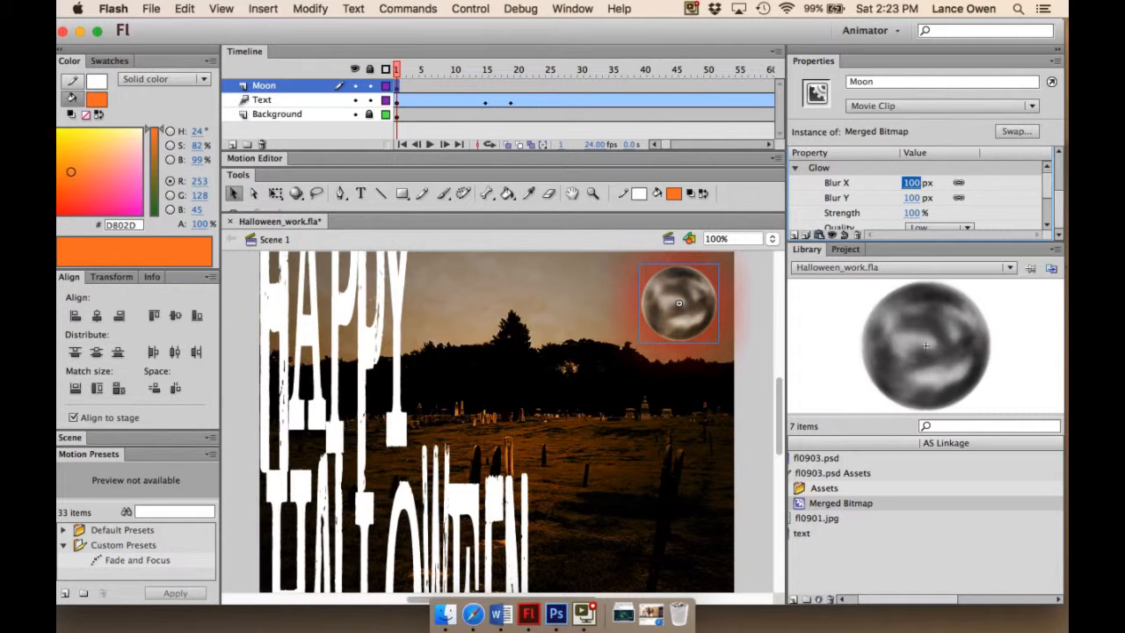
Create a motion tween on the Moon layer from frame 1.
click(397, 87)
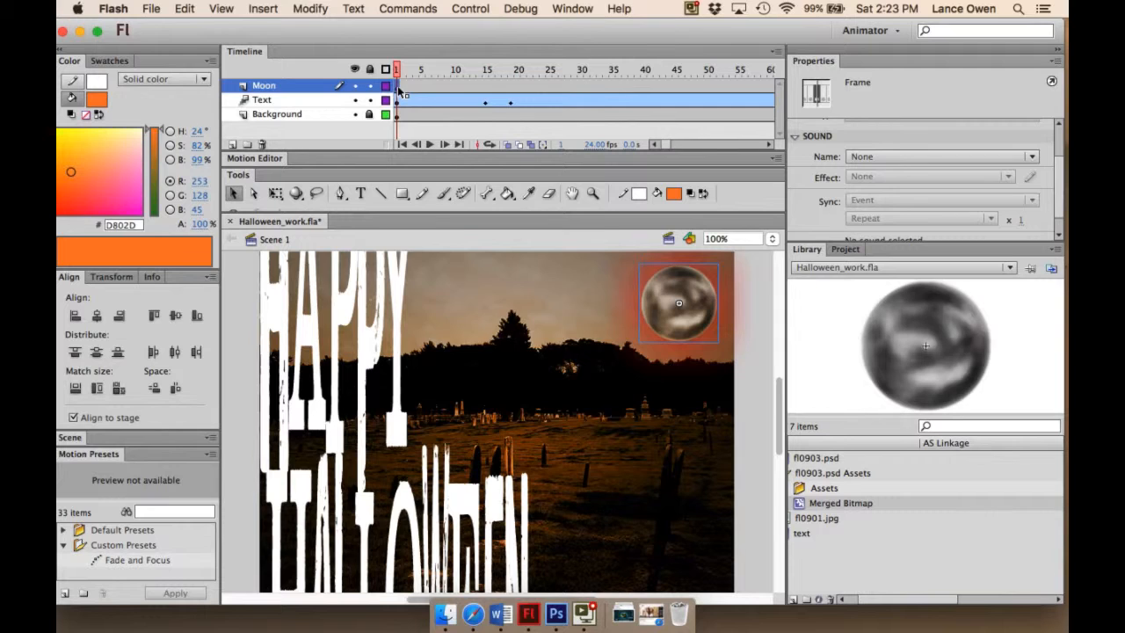
right_click(398, 88)
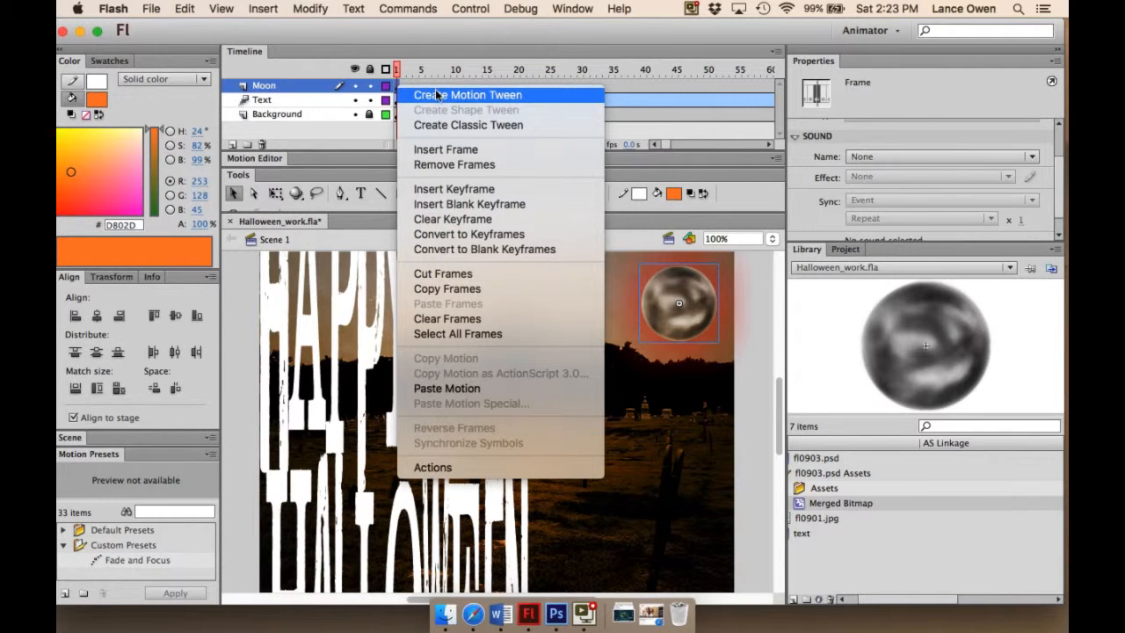
click(437, 95)
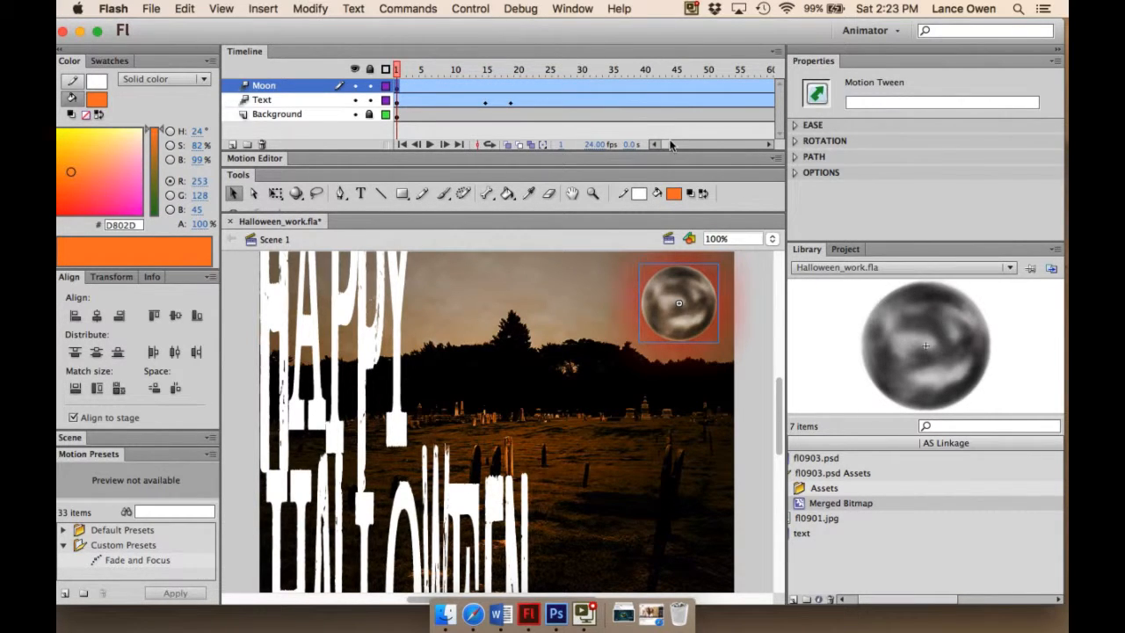
At frame 60 of the Moon layer, set the moon's glow strength to 250%.
mouse_move(665, 144)
mouse_down()
mouse_move(675, 144)
mouse_move(656, 144)
mouse_up()
click(664, 146)
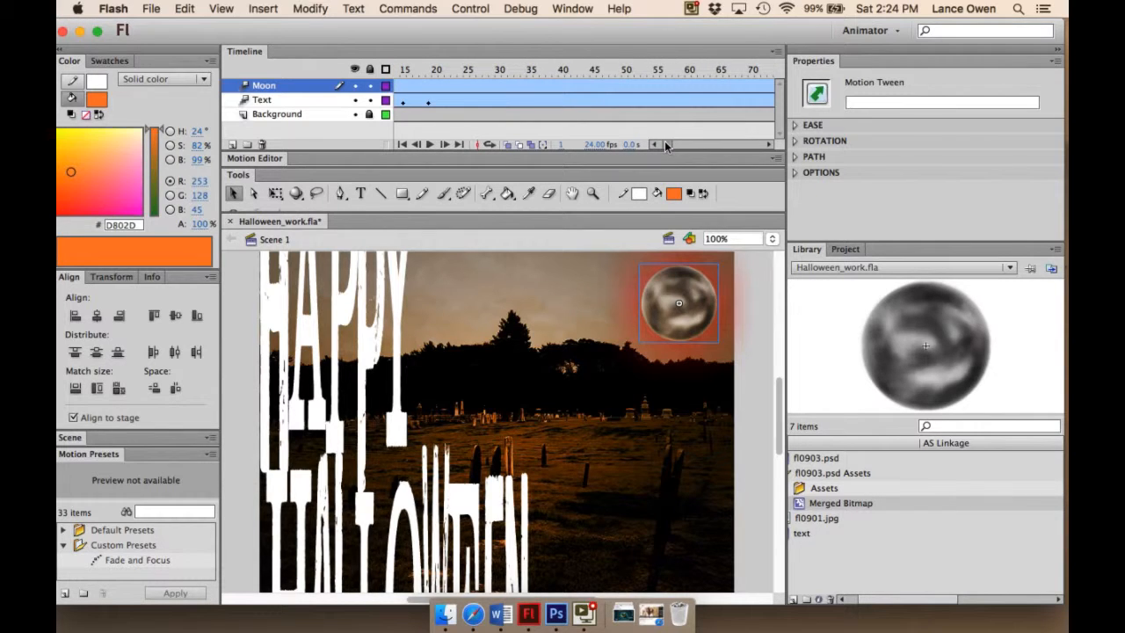
click(690, 88)
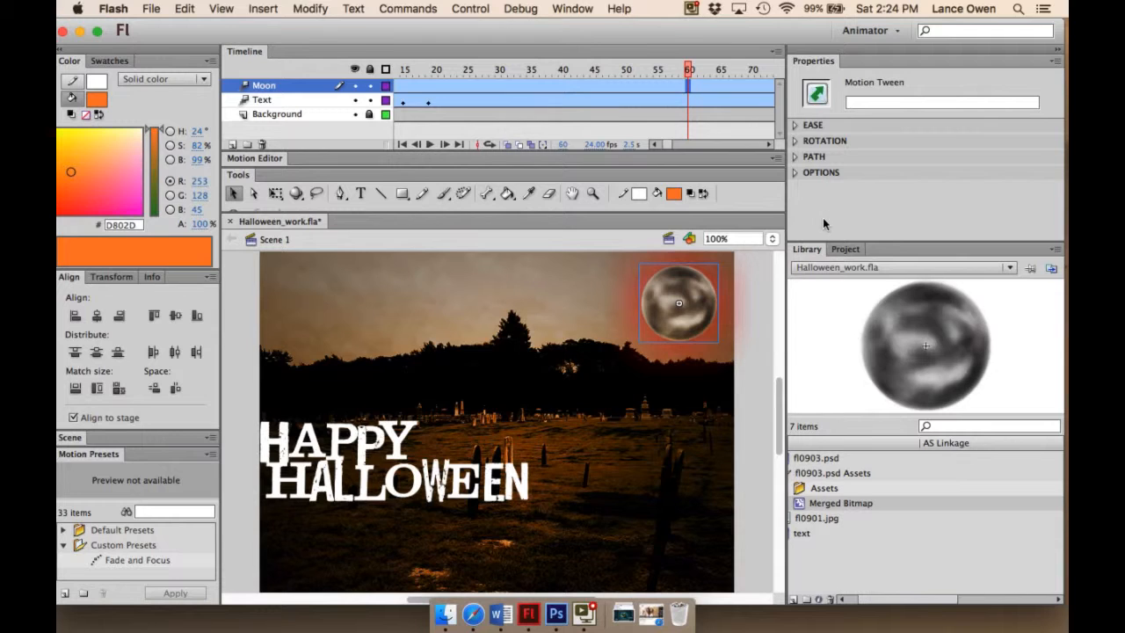
click(671, 274)
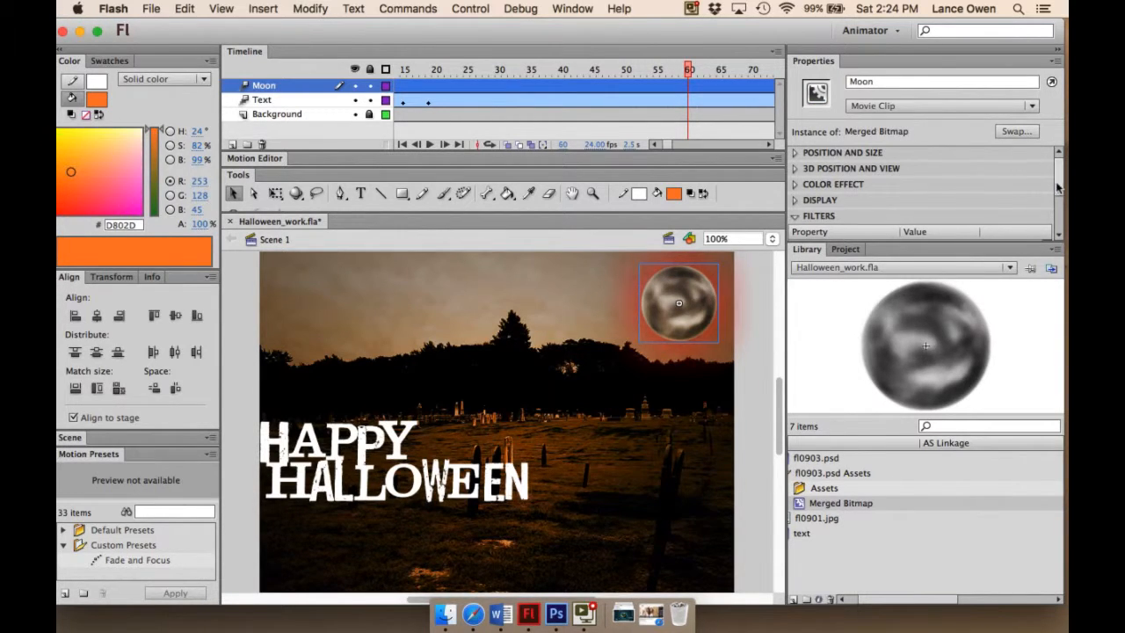
scroll(1058, 187, down, 5)
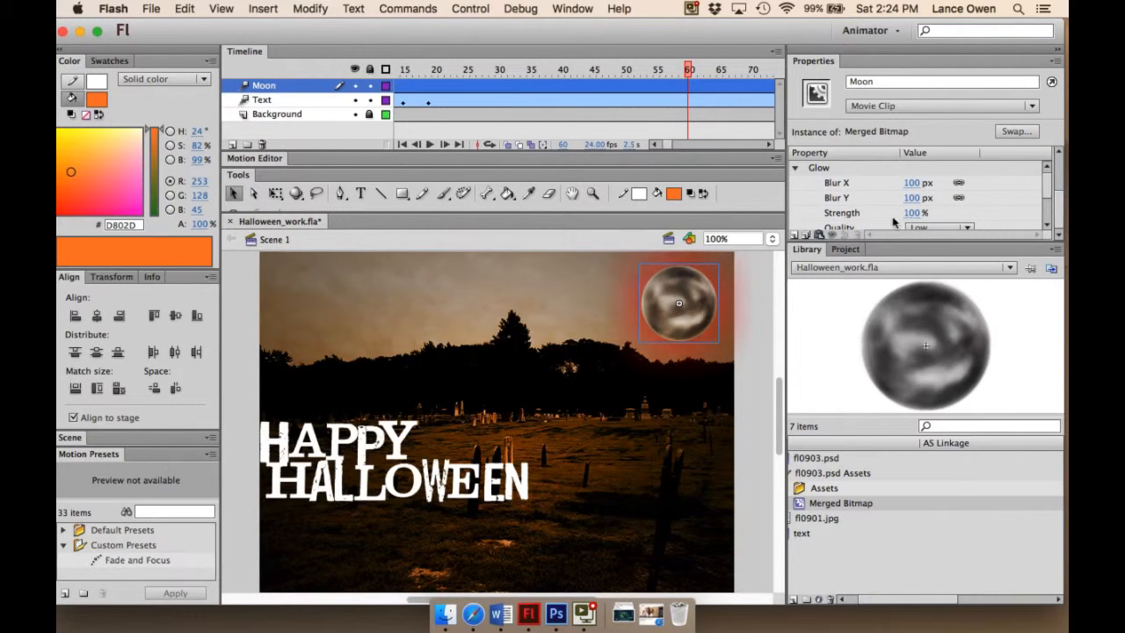
click(911, 212)
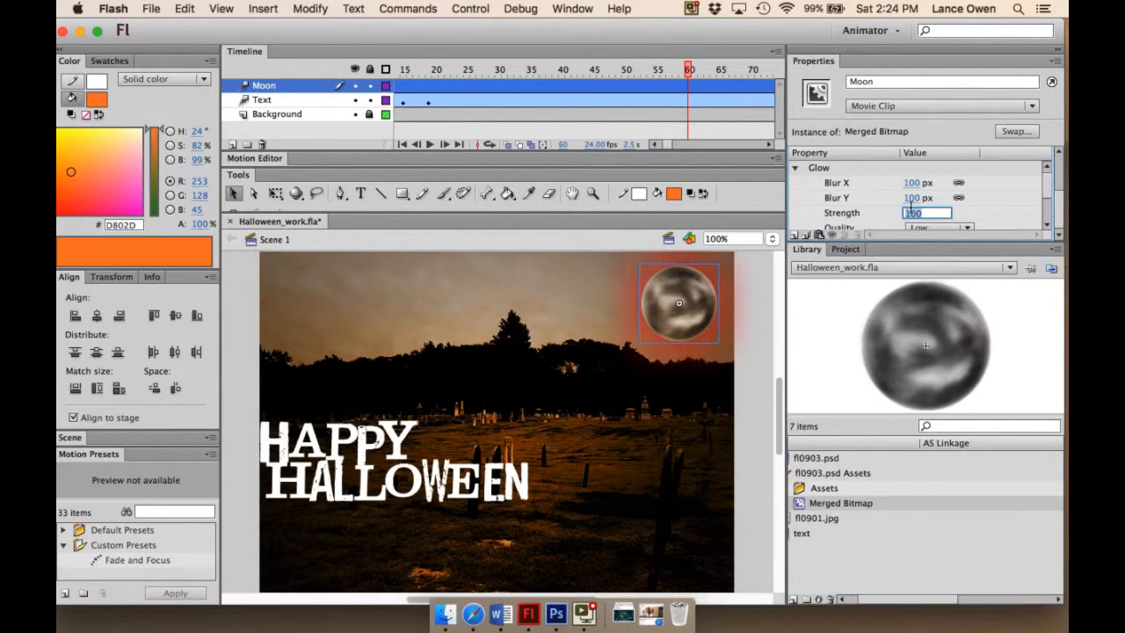
text(250)
key(Return)
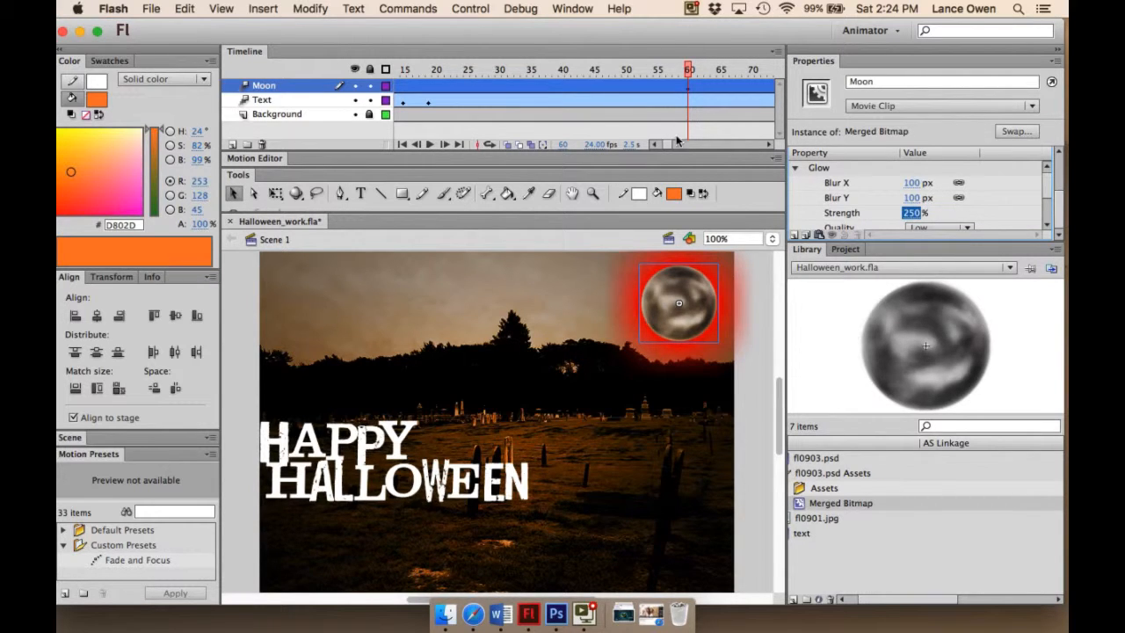
At frame 120 of the Moon layer, set the moon's glow strength to 100%.
scroll(666, 145, right, 10)
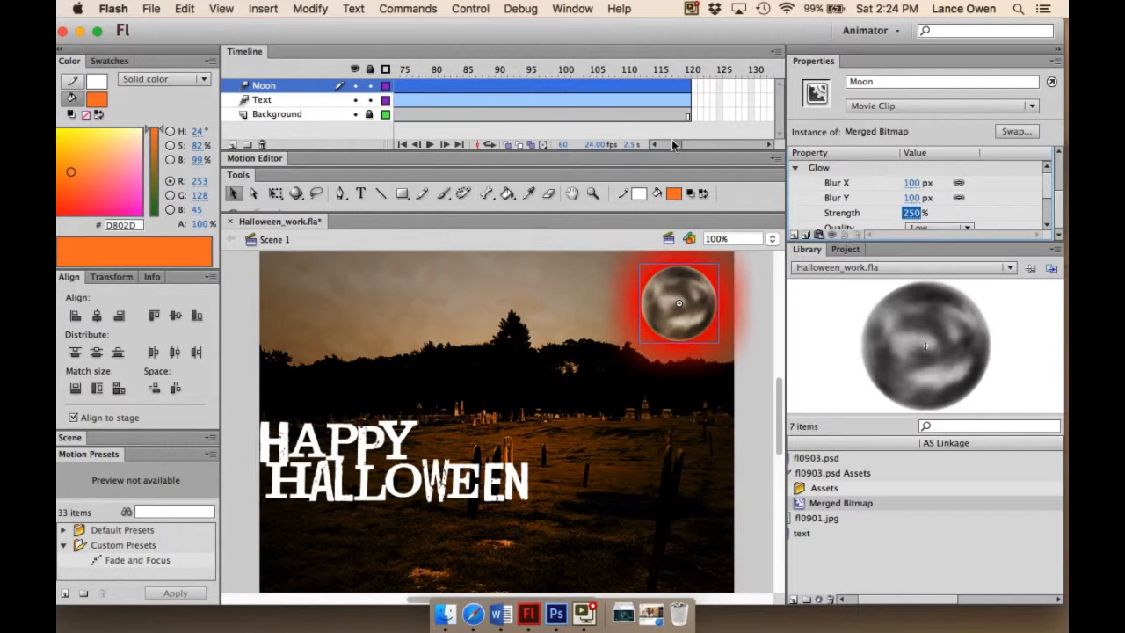
click(689, 87)
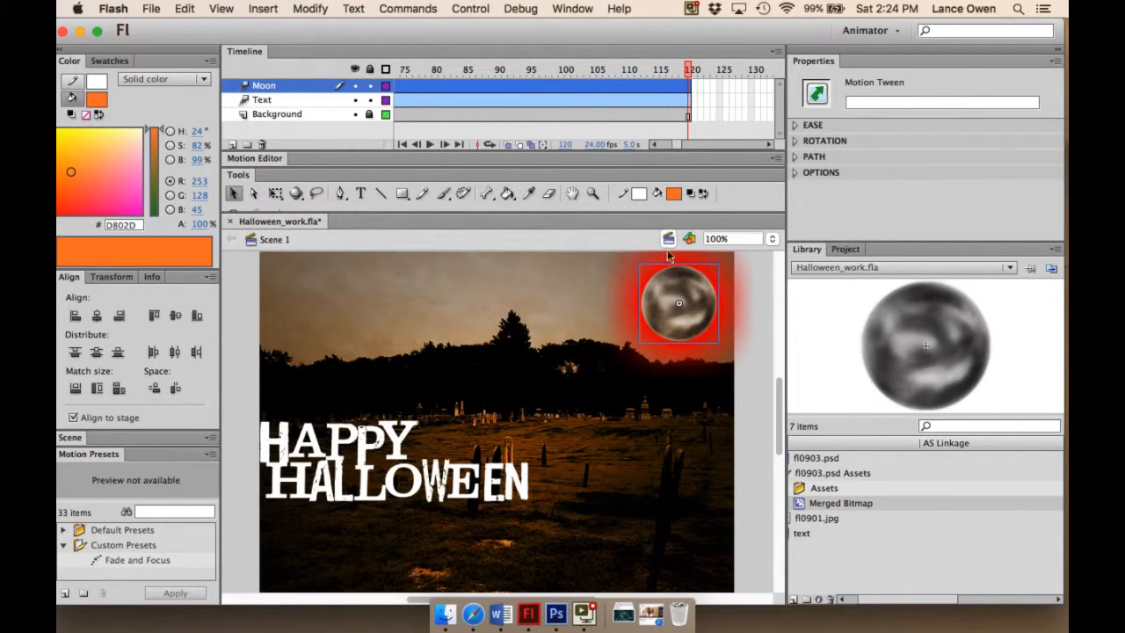
click(681, 287)
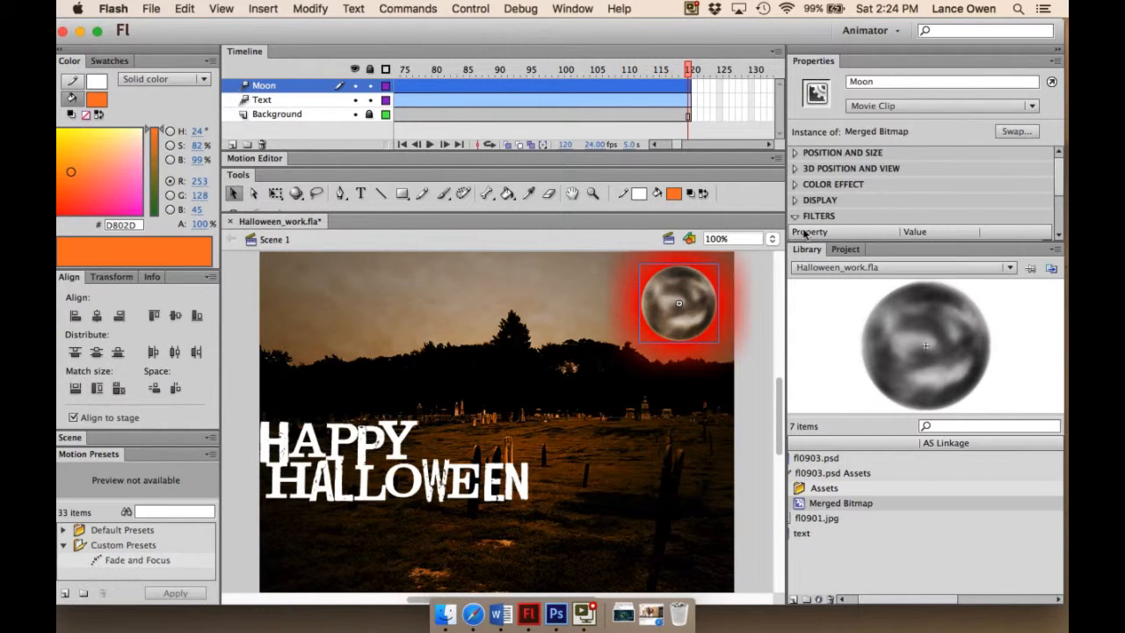
drag(1054, 186, 1050, 211)
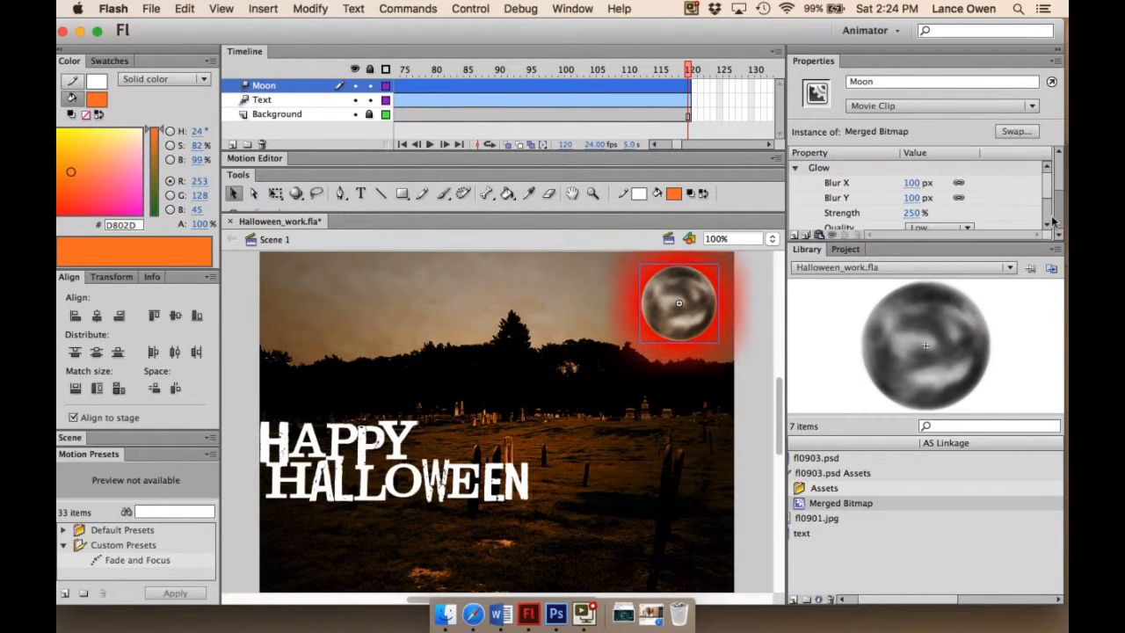
click(912, 212)
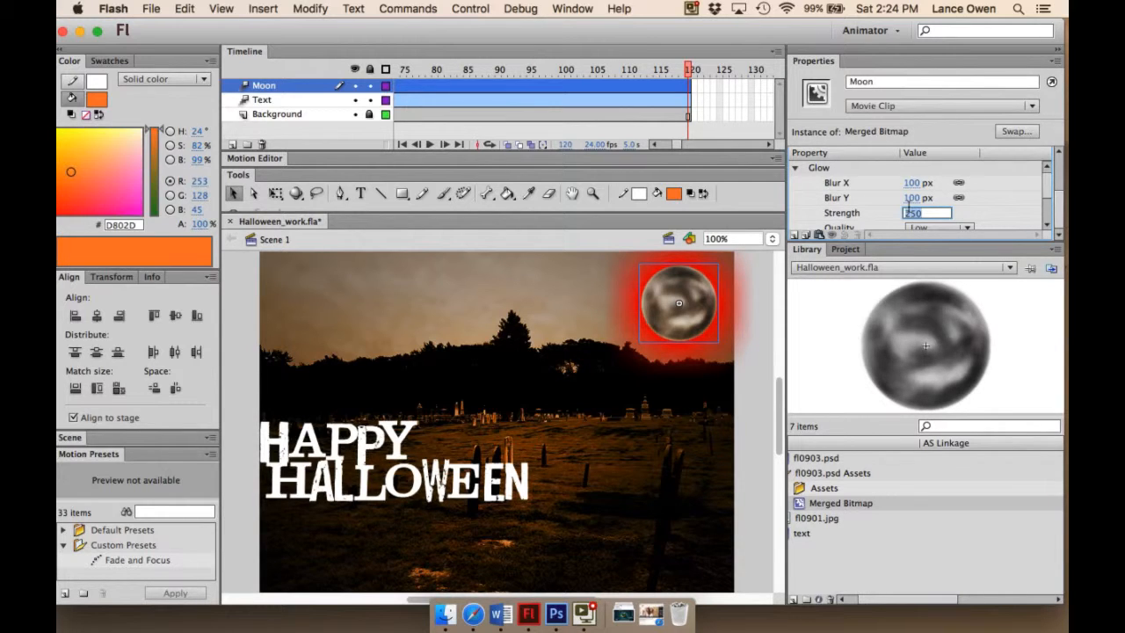
text(100)
key(Return)
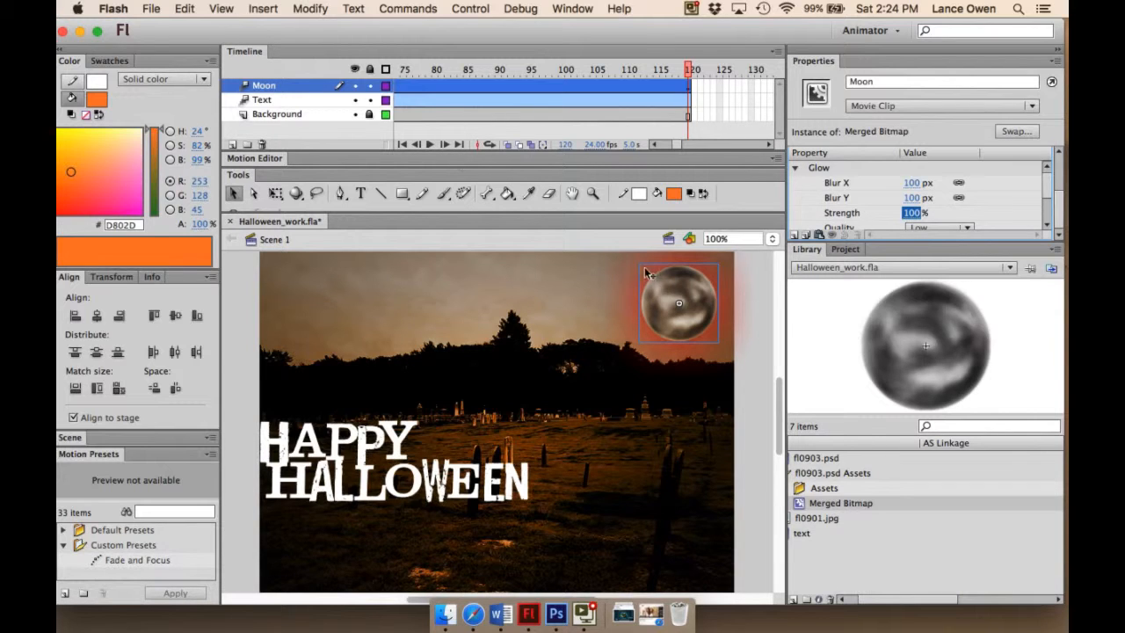
Play the animation from the first frame to preview the pulsing moon glow, and save the document.
click(401, 144)
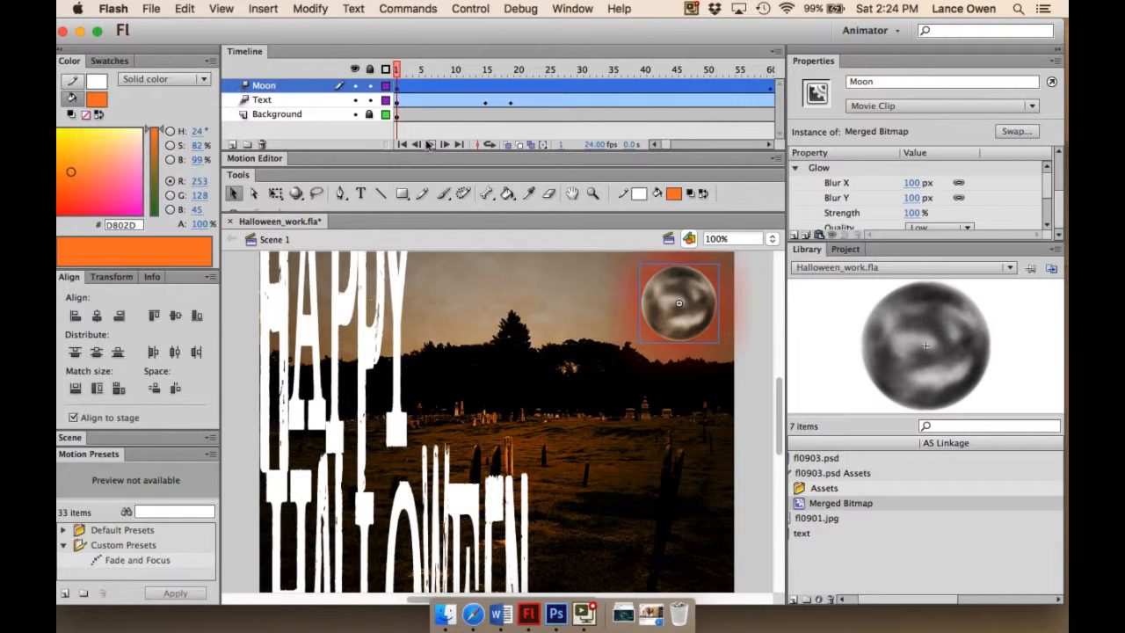
click(428, 144)
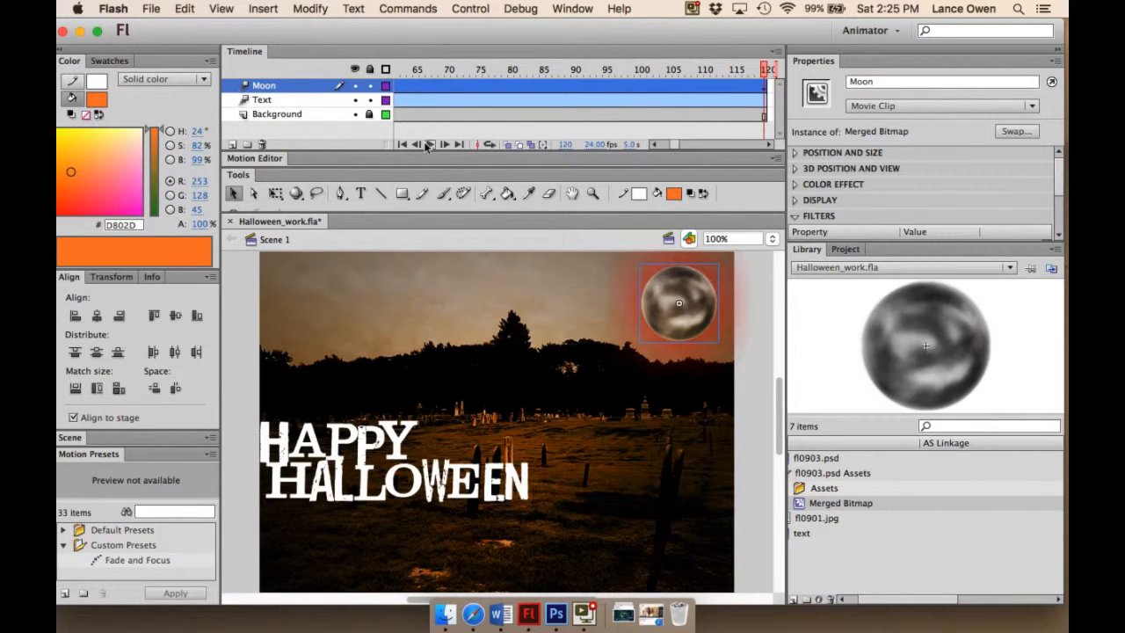
click(428, 145)
click(152, 8)
click(180, 128)
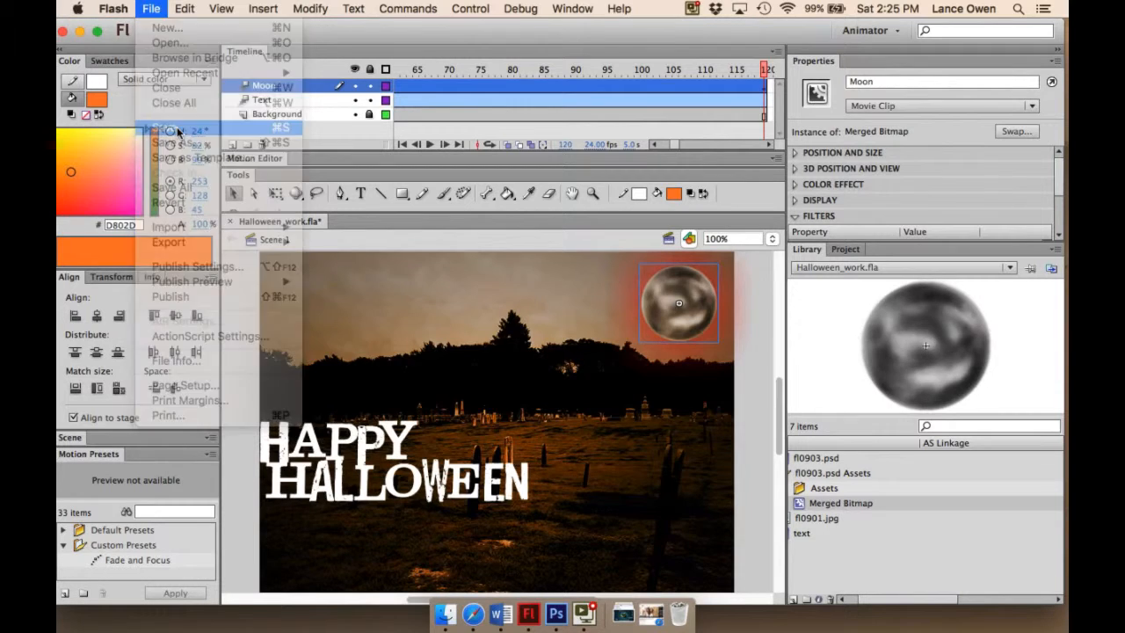